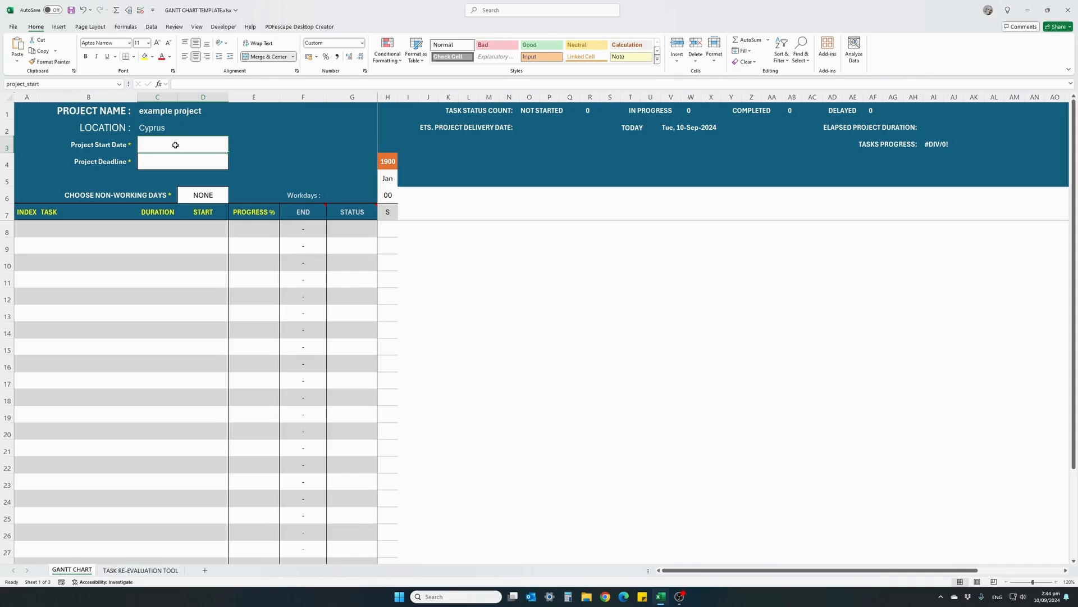
# Enter 1/9/2024 as the project start date and 30/9/24 as the project deadline
pyautogui.write('1/9/')
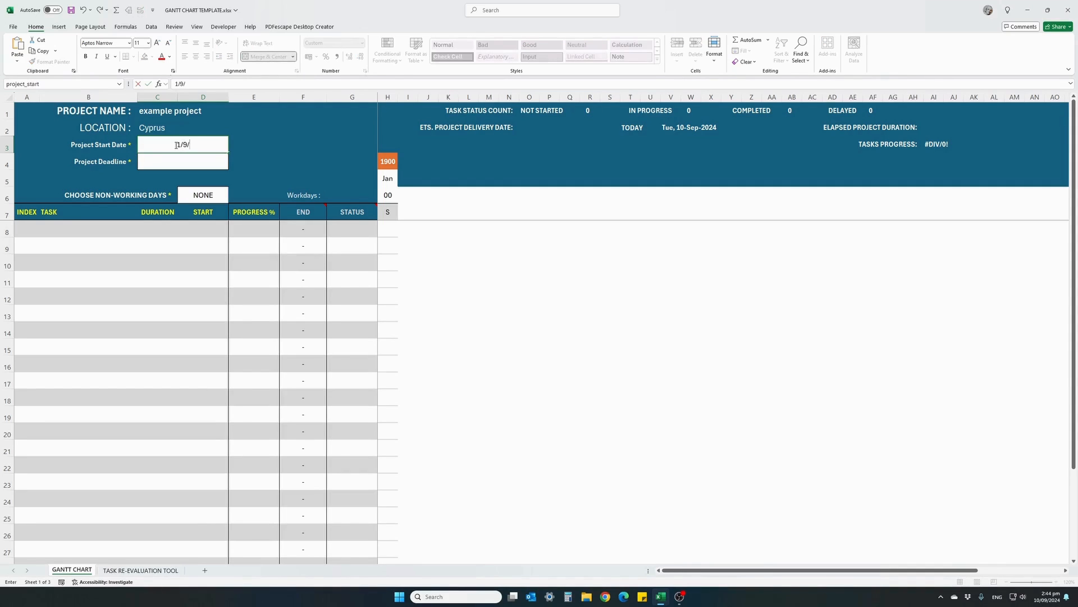
pyautogui.write('2024')
pyautogui.press('Return')
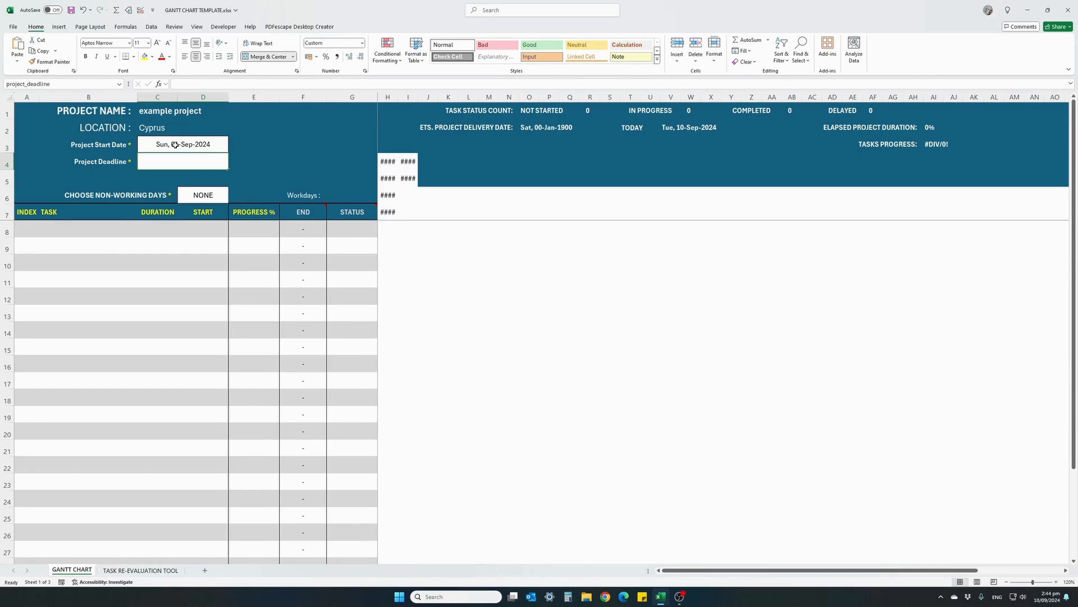
pyautogui.write('30/')
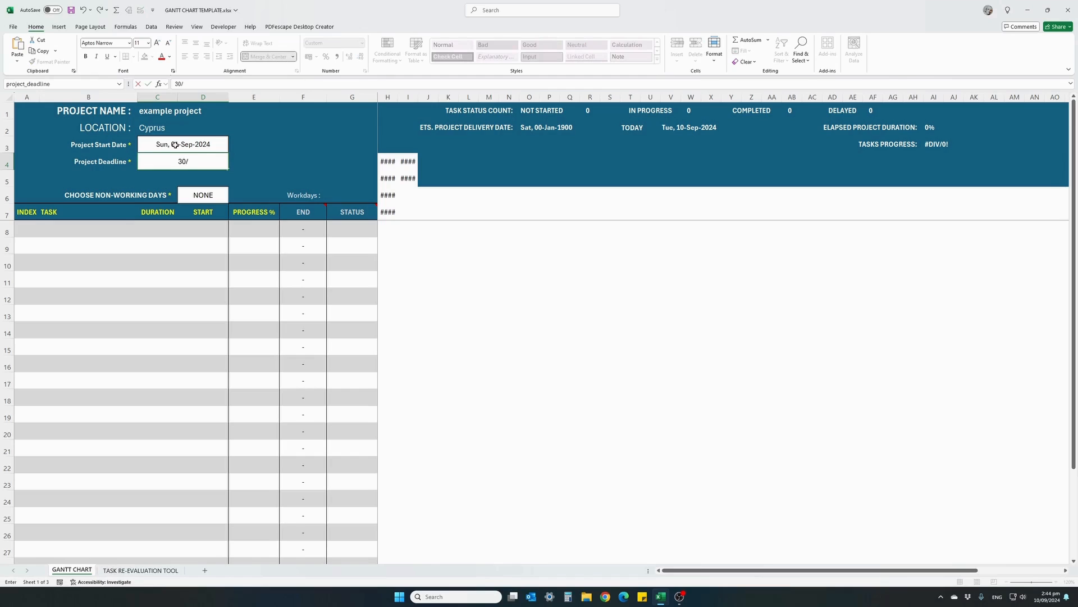
pyautogui.write('9/24')
pyautogui.press('Return')
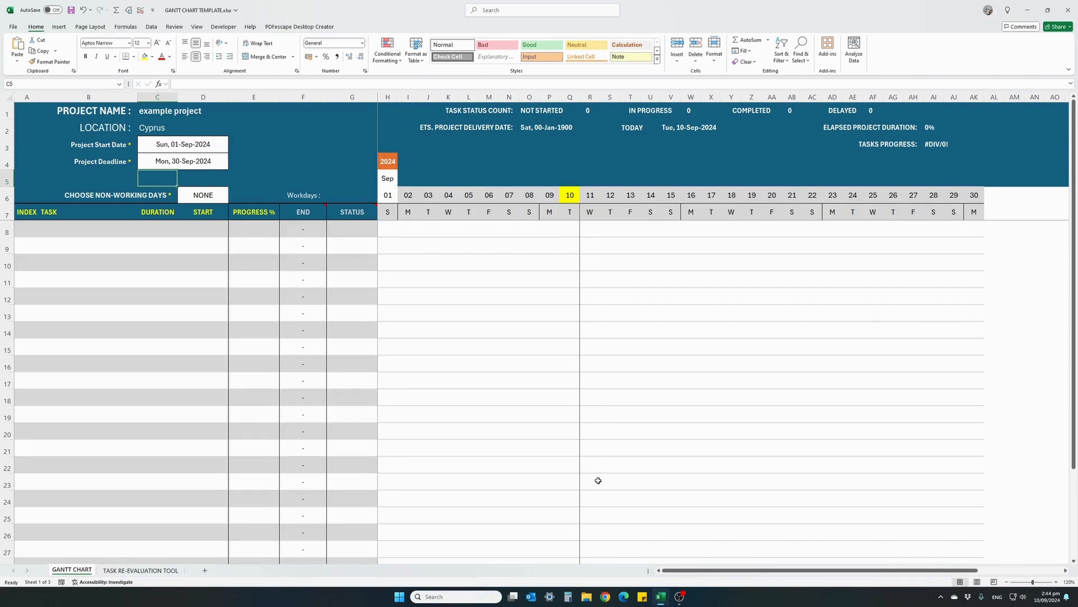
# Extend the project deadline to 10/10, and set it back to 30/9
pyautogui.moveTo(679, 570)
pyautogui.mouseDown()
pyautogui.moveTo(868, 576)
pyautogui.moveTo(661, 573)
pyautogui.mouseUp()
pyautogui.click(183, 161)
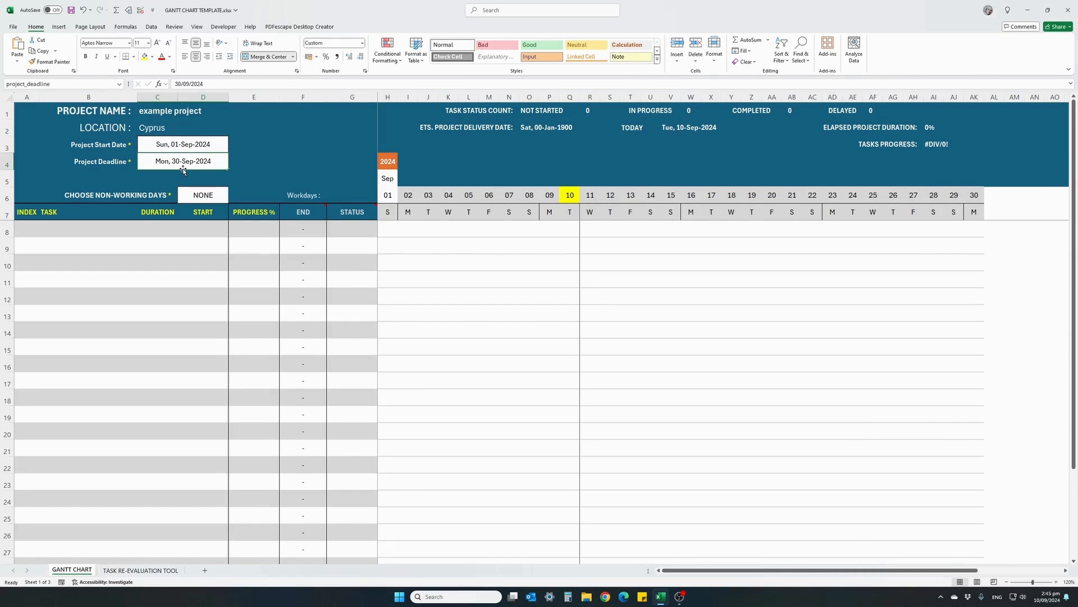
pyautogui.write('10')
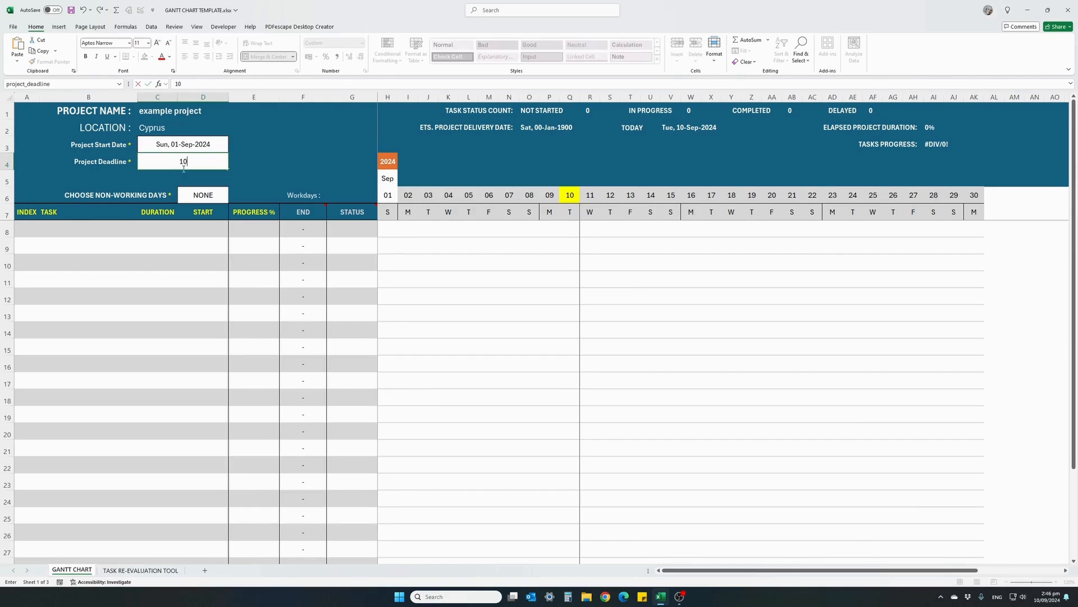
pyautogui.write('/10')
pyautogui.press('Return')
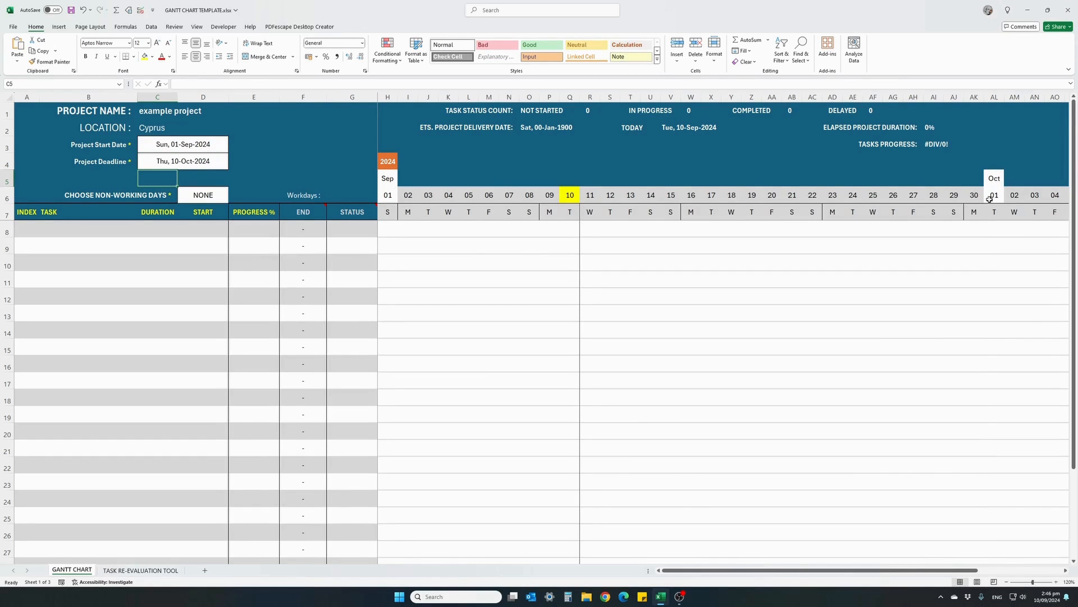
pyautogui.click(189, 162)
pyautogui.write('30/')
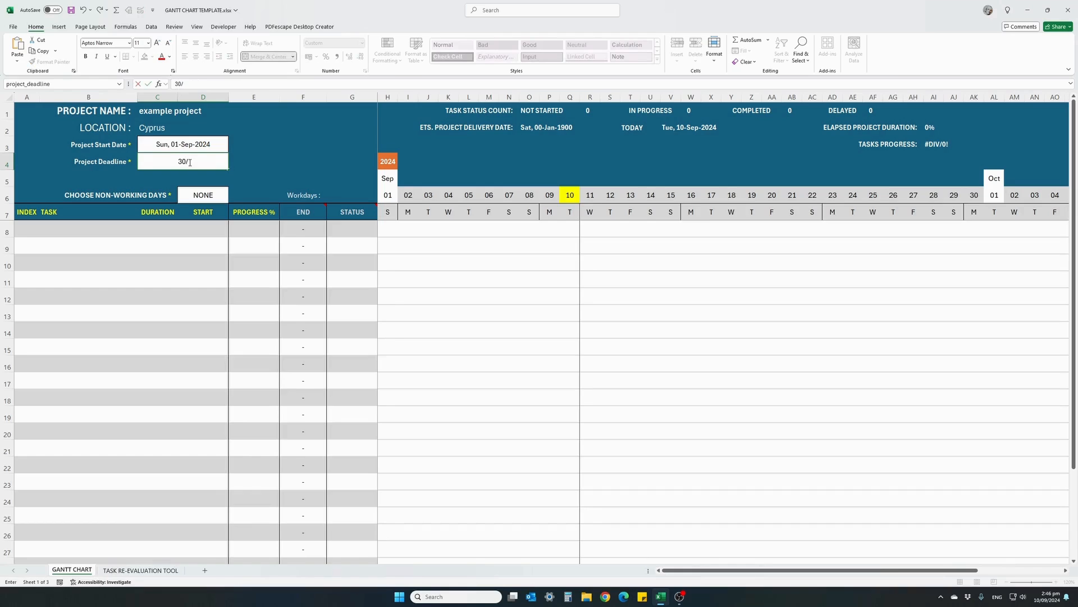
pyautogui.write('9')
pyautogui.press('Return')
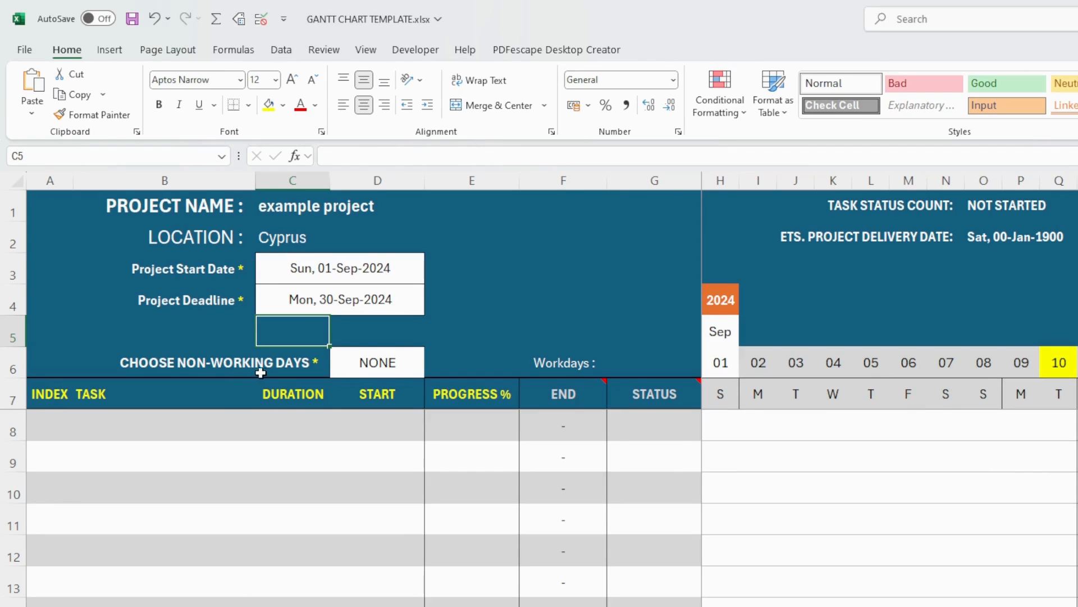
# Set the project's non-working days to SAT&SUN
pyautogui.click(346, 365)
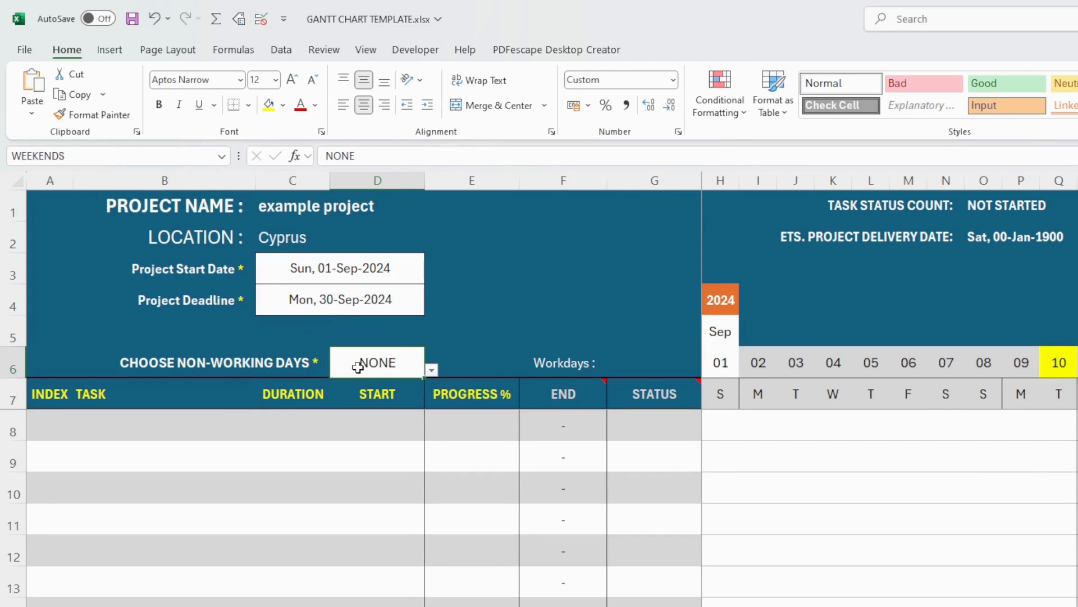
pyautogui.click(430, 369)
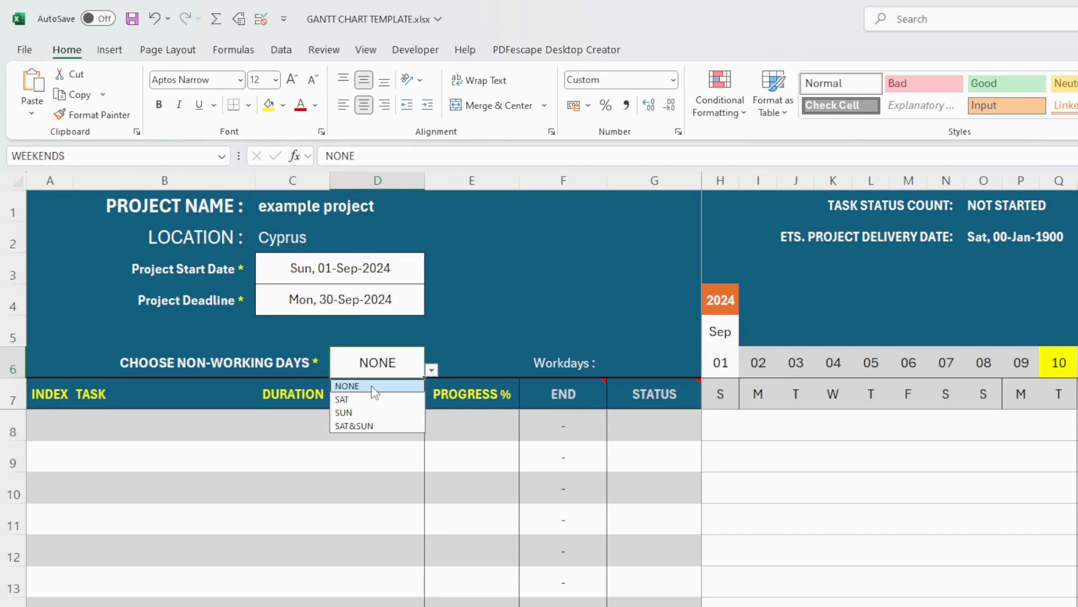
pyautogui.click(379, 428)
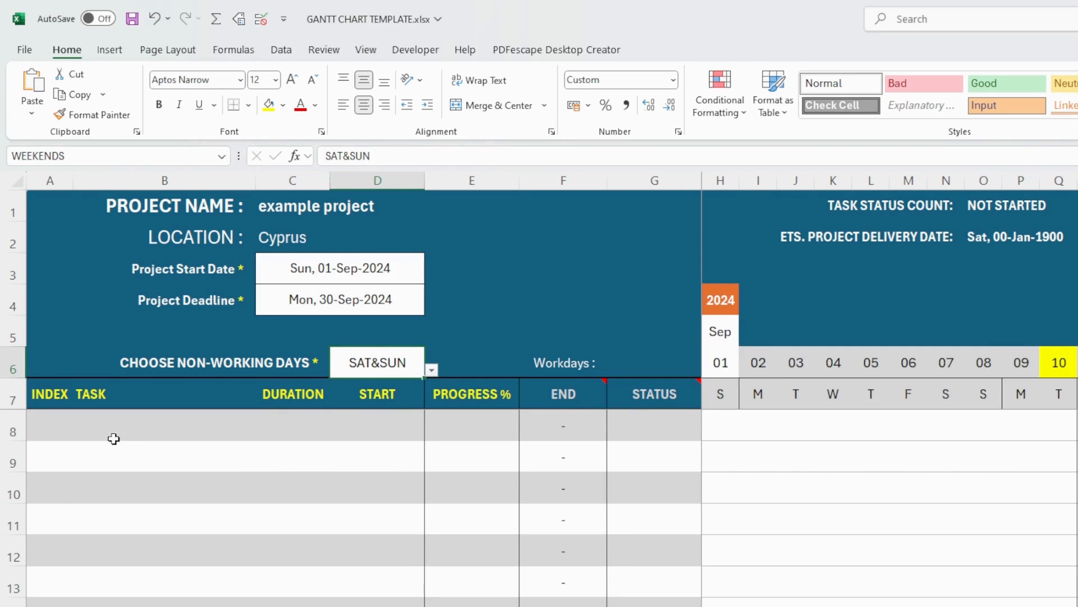
# Add the first task in row 8 with index 1, name TASK 1, duration 4 and start date 4/9
pyautogui.click(42, 428)
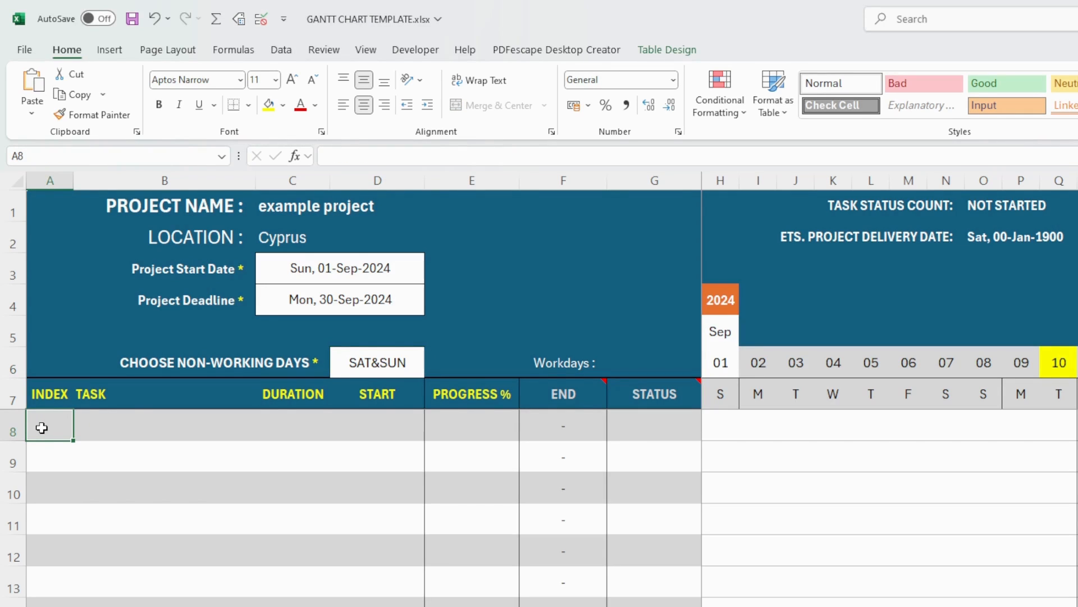
pyautogui.write('1')
pyautogui.press('Tab')
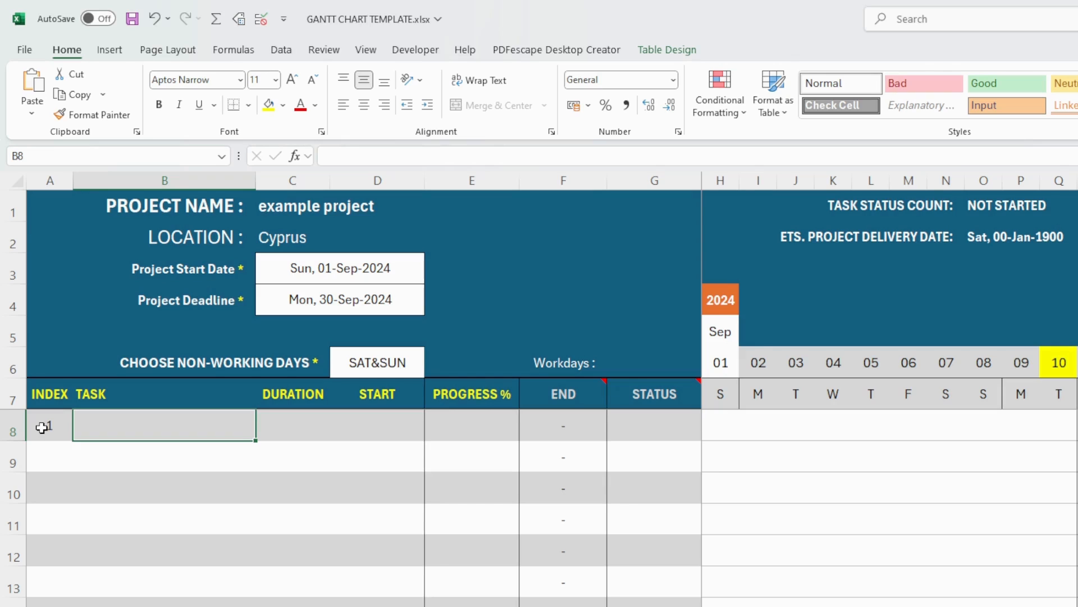
pyautogui.write('TASK 1')
pyautogui.press('Tab')
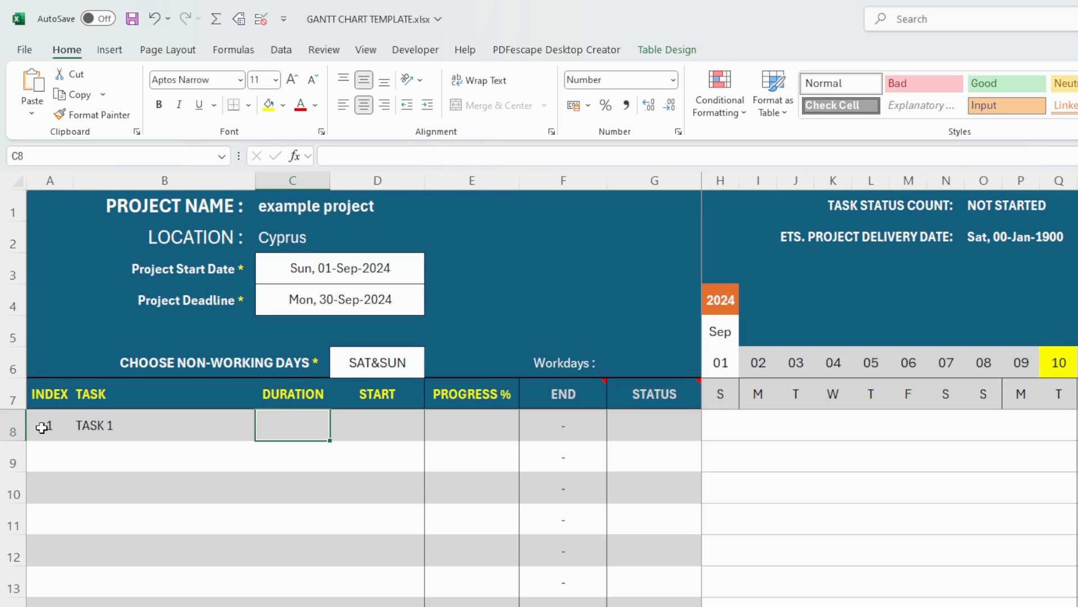
pyautogui.write('4')
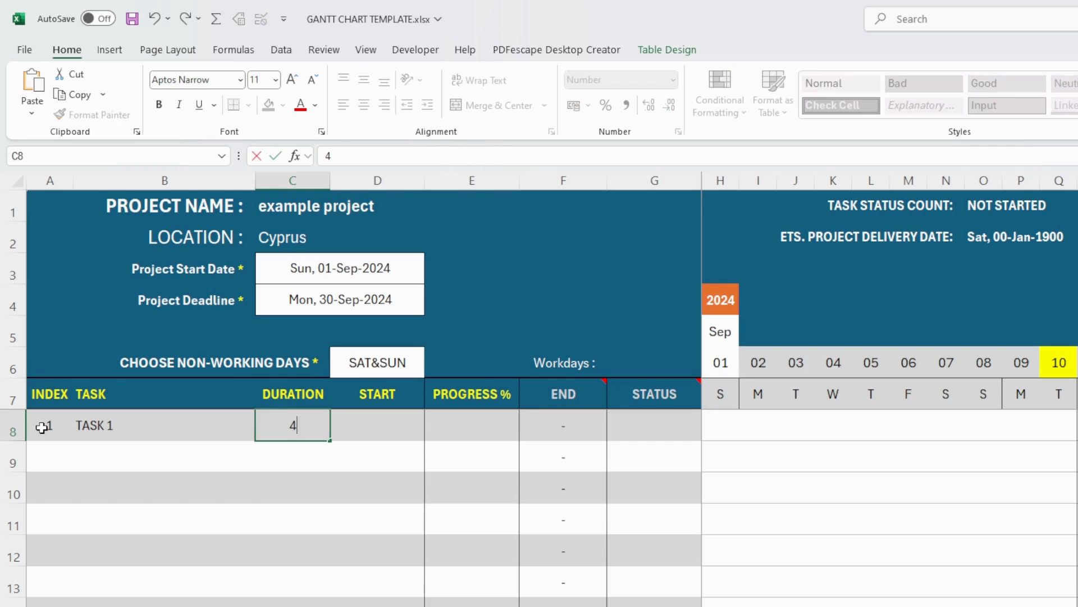
pyautogui.press('Tab')
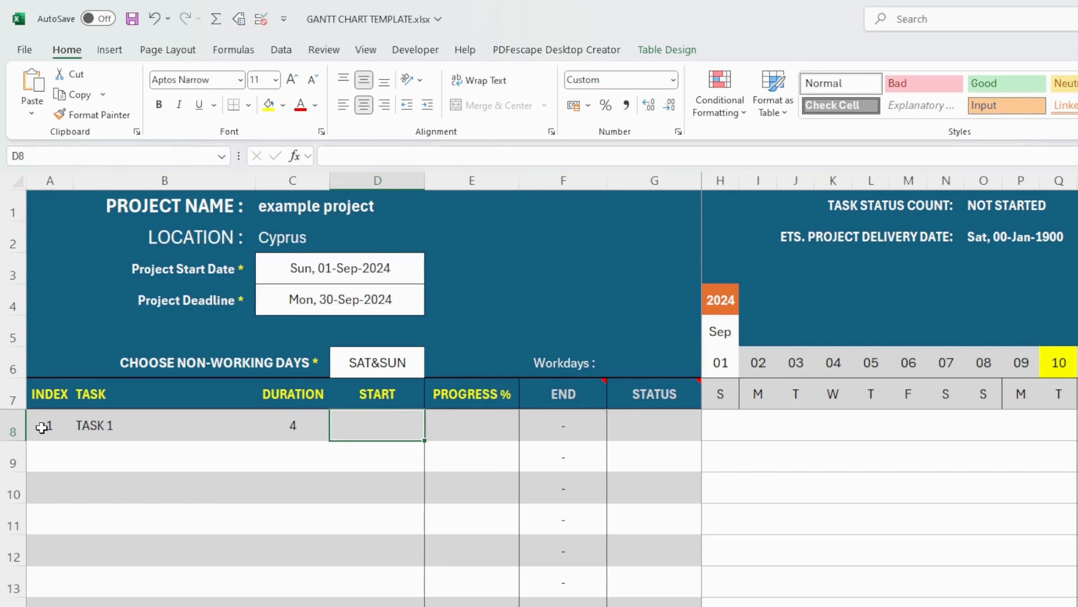
pyautogui.write('4/9')
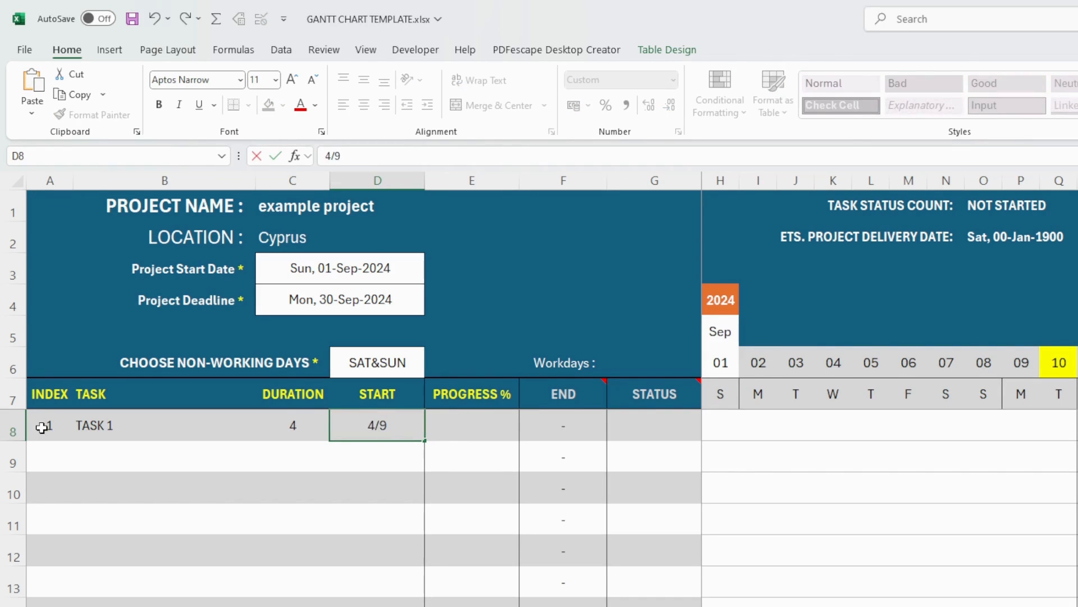
pyautogui.press('Return')
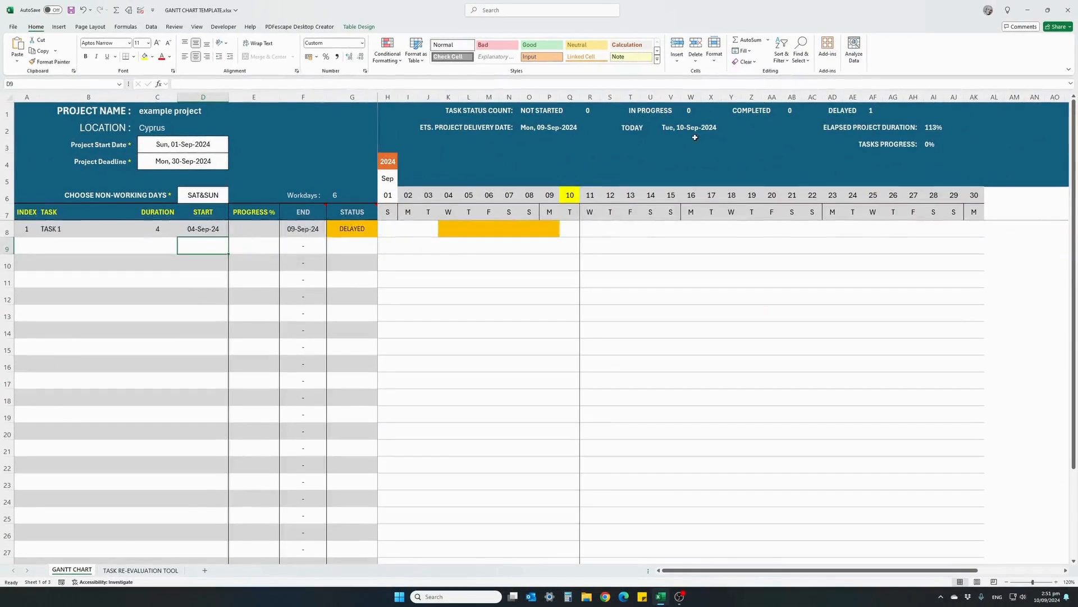
# Try a duration of 8 for TASK 1, and set it back to 4
pyautogui.click(157, 231)
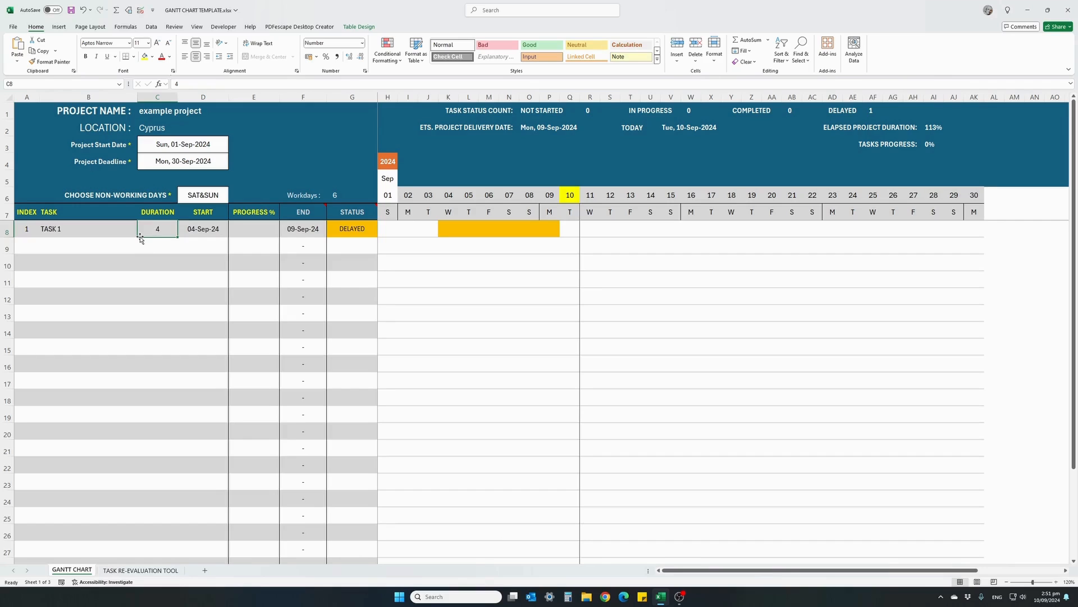
pyautogui.write('8')
pyautogui.press('Return')
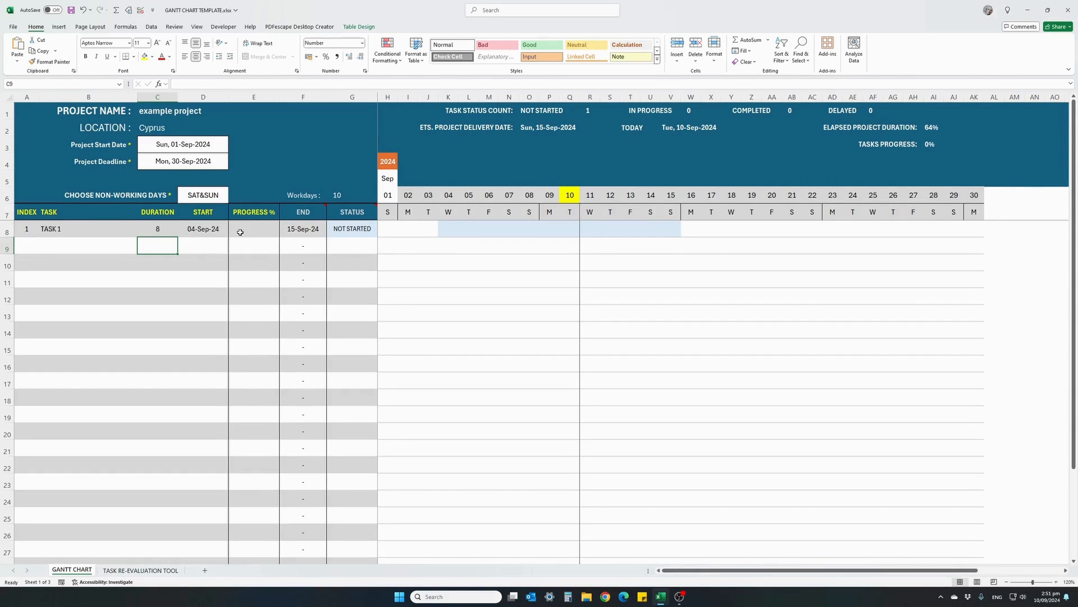
pyautogui.click(155, 229)
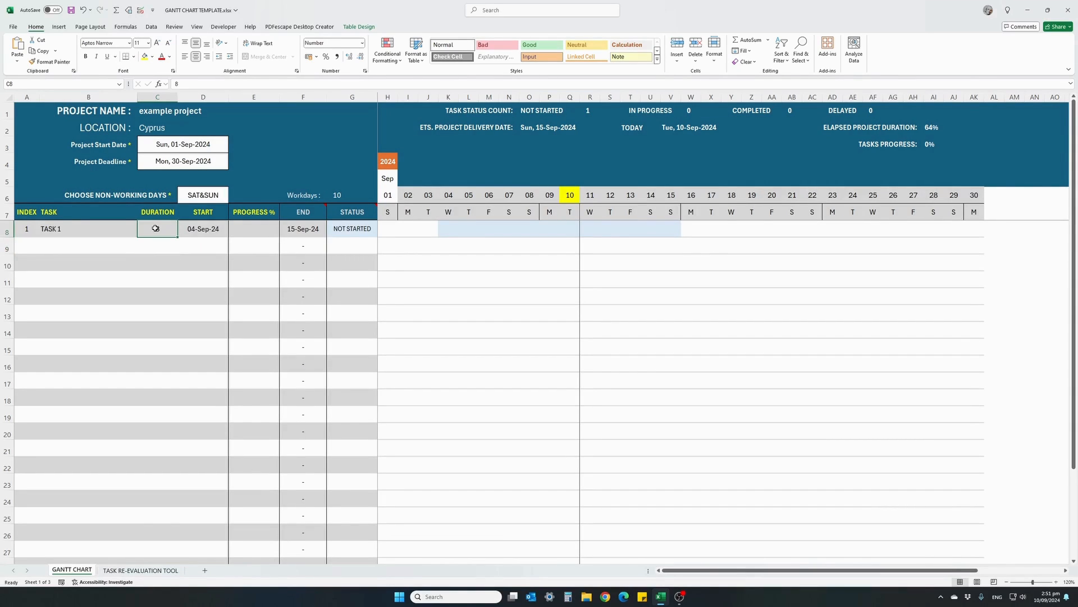
pyautogui.write('4')
pyautogui.press('Return')
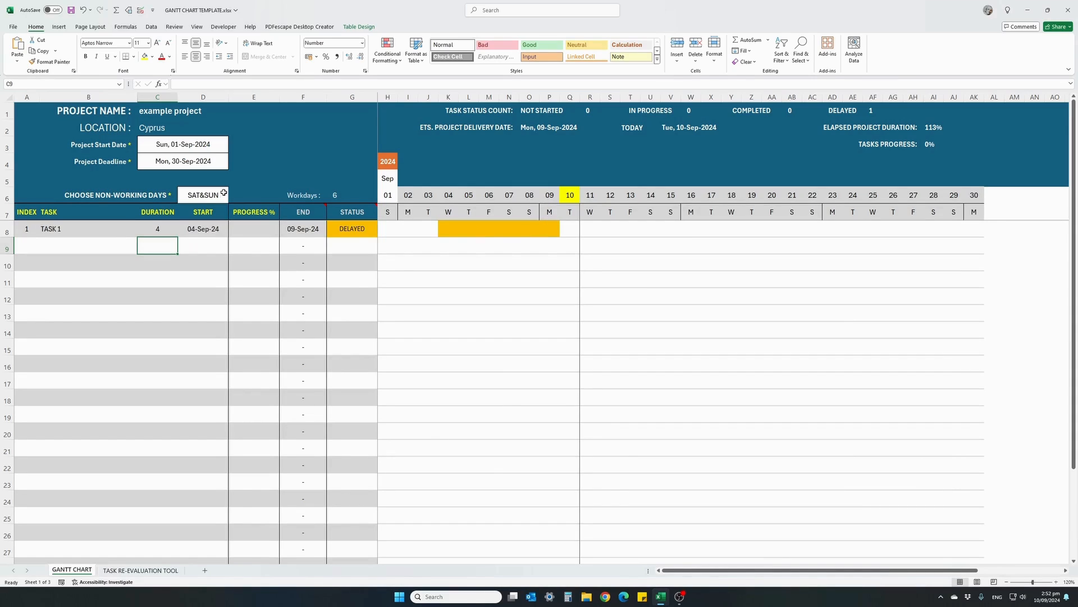
# Try NONE and SUN as the non-working days, and restore the SAT&SUN option
pyautogui.click(221, 194)
pyautogui.click(232, 200)
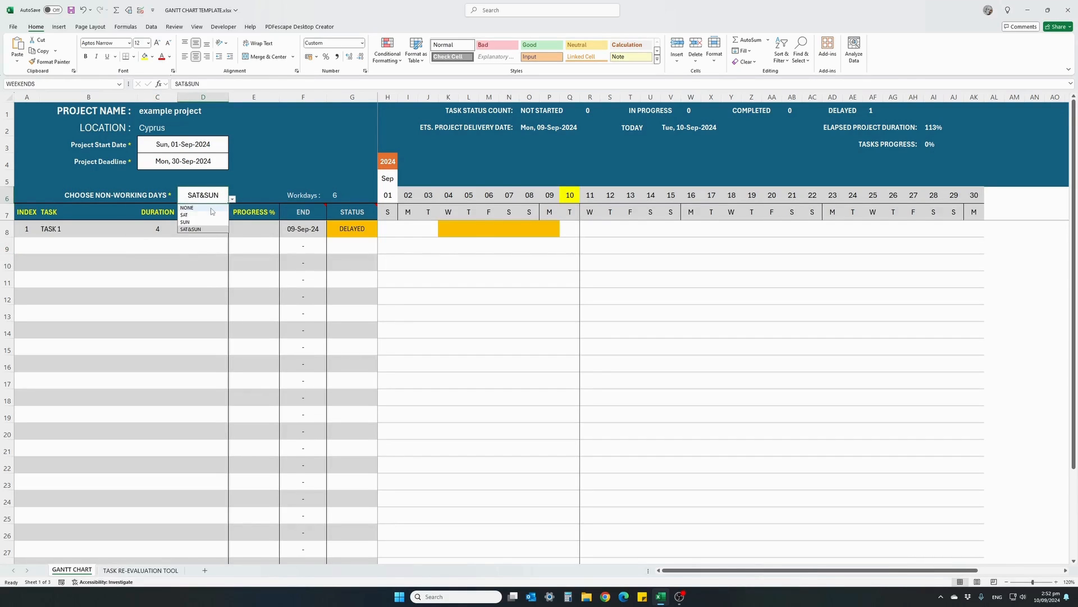
pyautogui.click(211, 208)
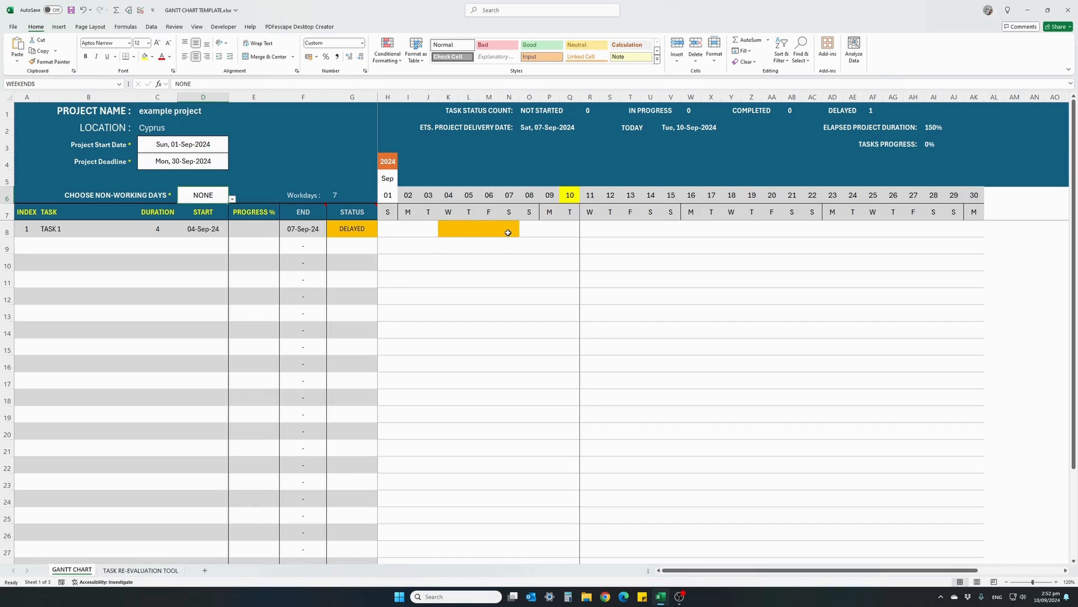
pyautogui.click(232, 199)
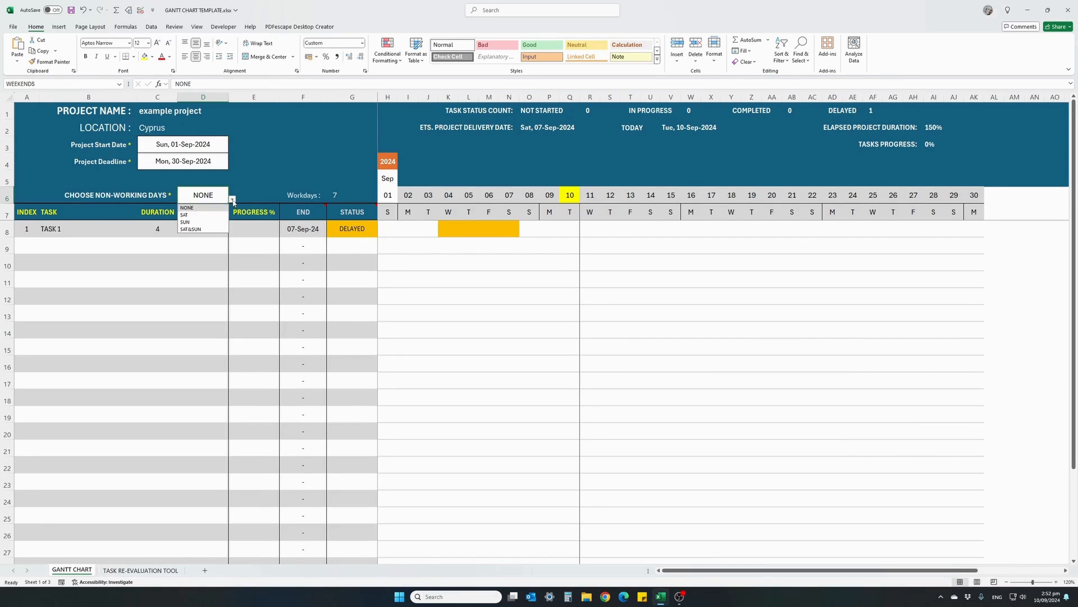
pyautogui.click(203, 223)
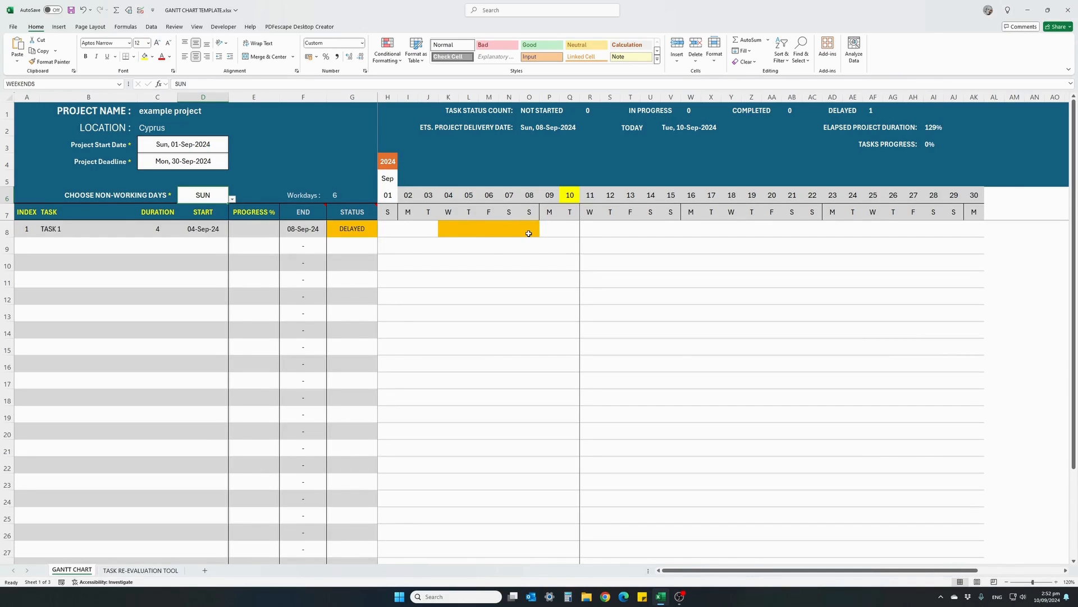
pyautogui.click(232, 199)
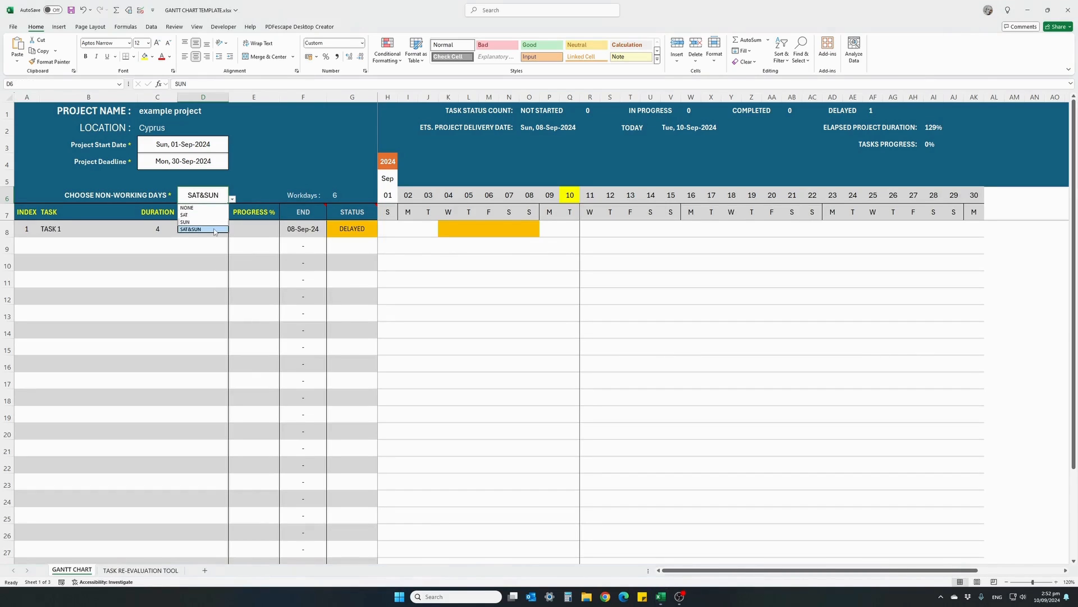
pyautogui.click(214, 230)
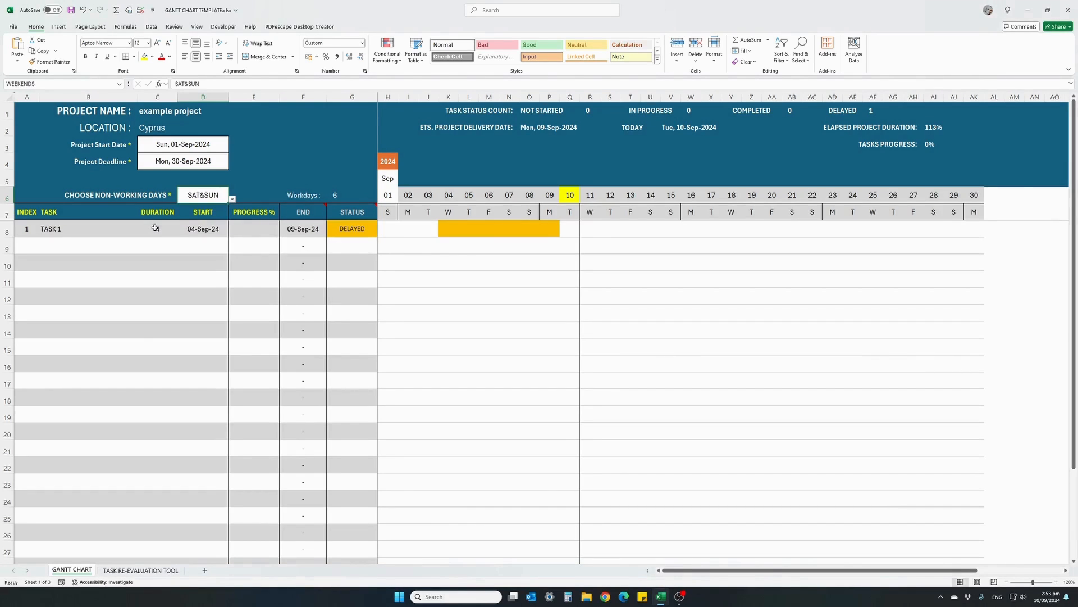
# Enter a progress of 10% for TASK 1, and raise it to 50%
pyautogui.click(250, 232)
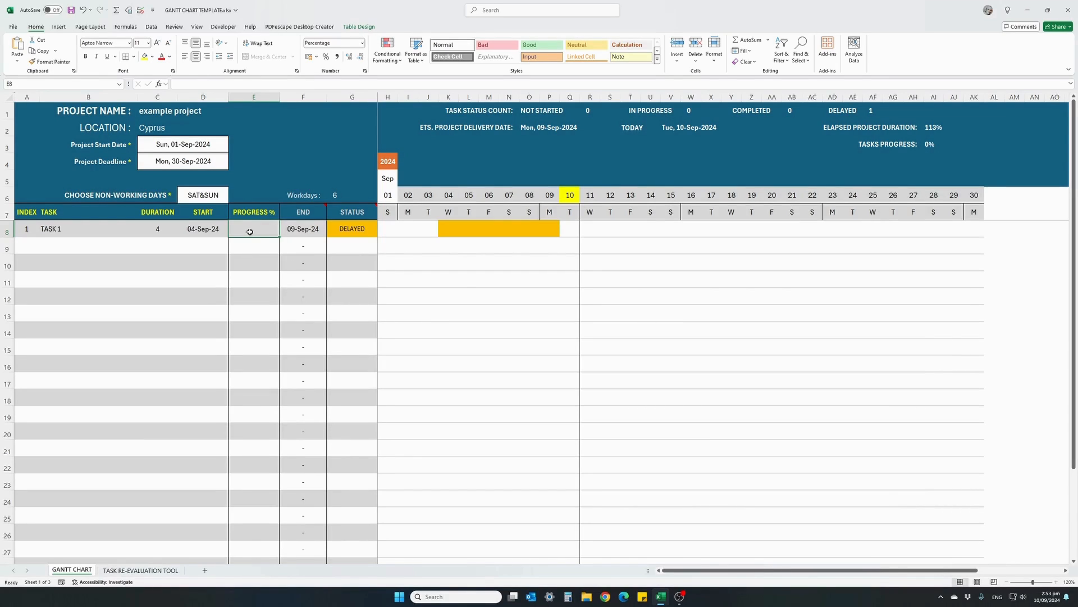
pyautogui.write('10')
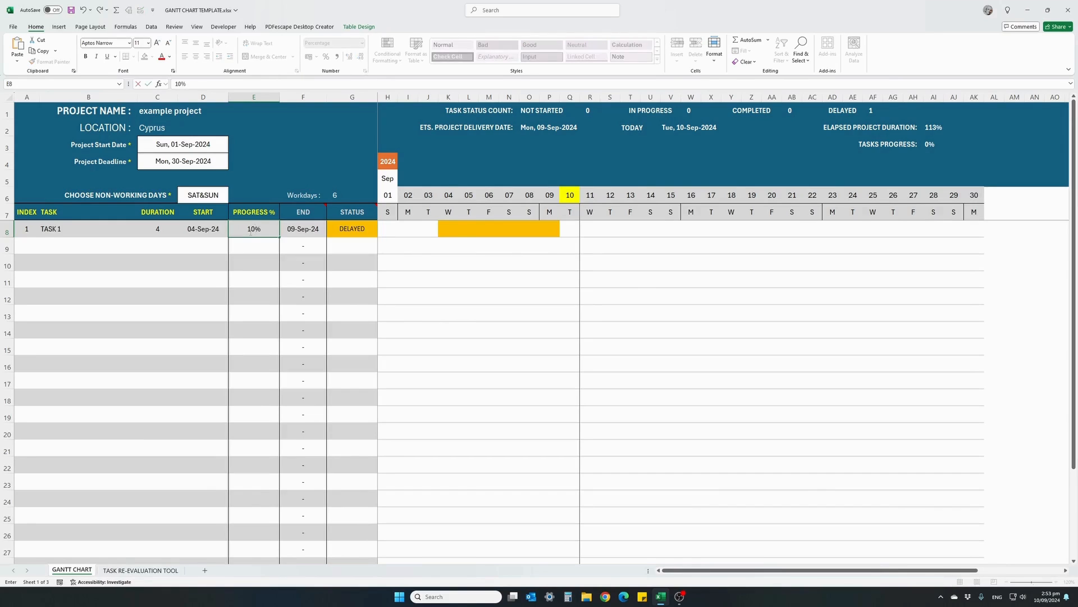
pyautogui.press('Return')
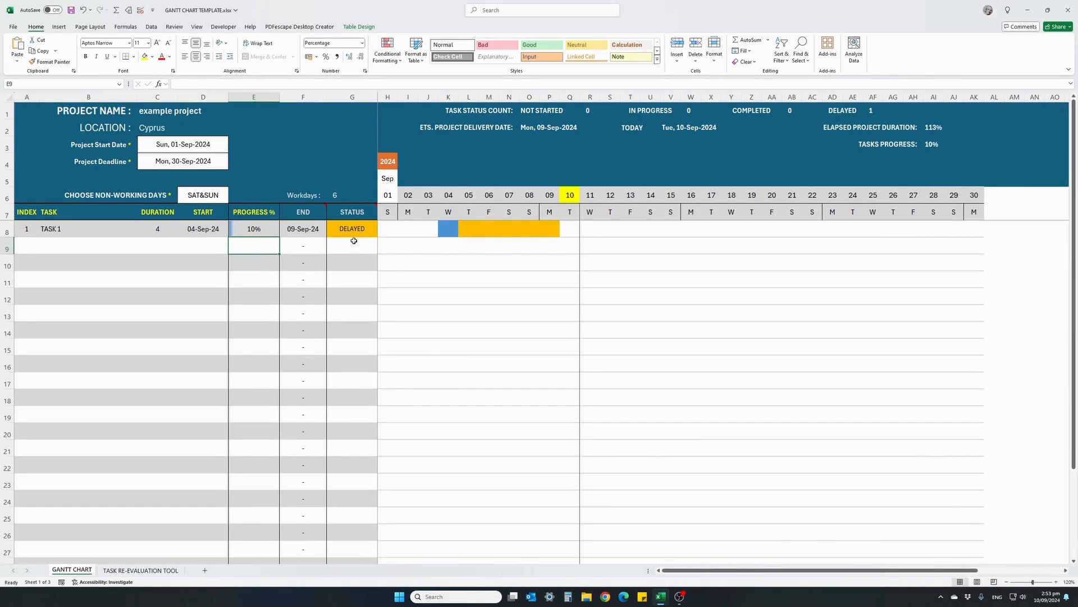
pyautogui.click(255, 229)
pyautogui.write('50')
pyautogui.press('Return')
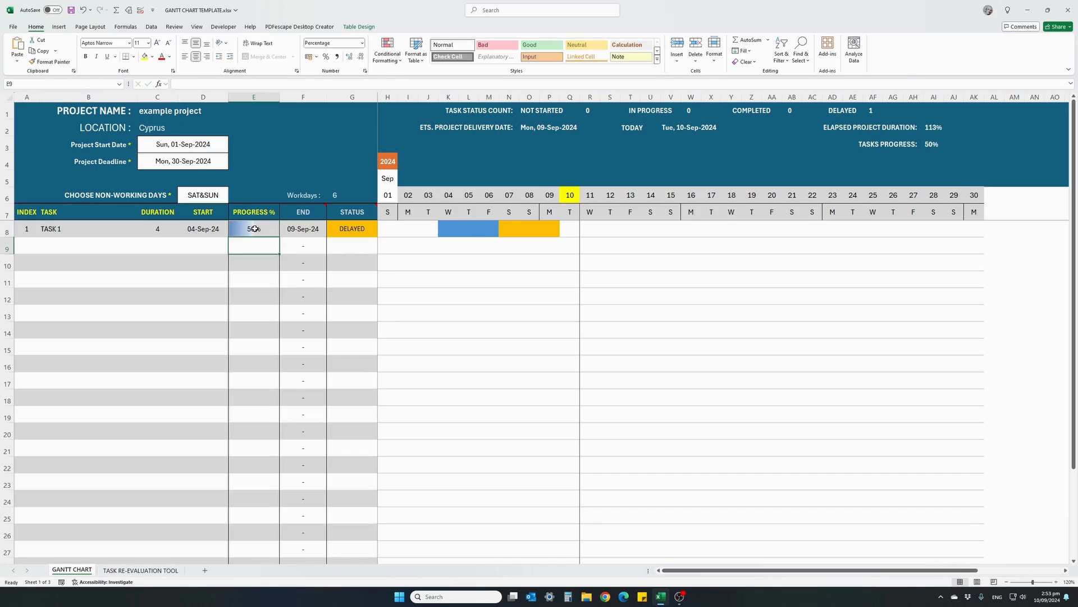
# Try a progress of 100% for TASK 1, and lower it to 40%
pyautogui.click(255, 229)
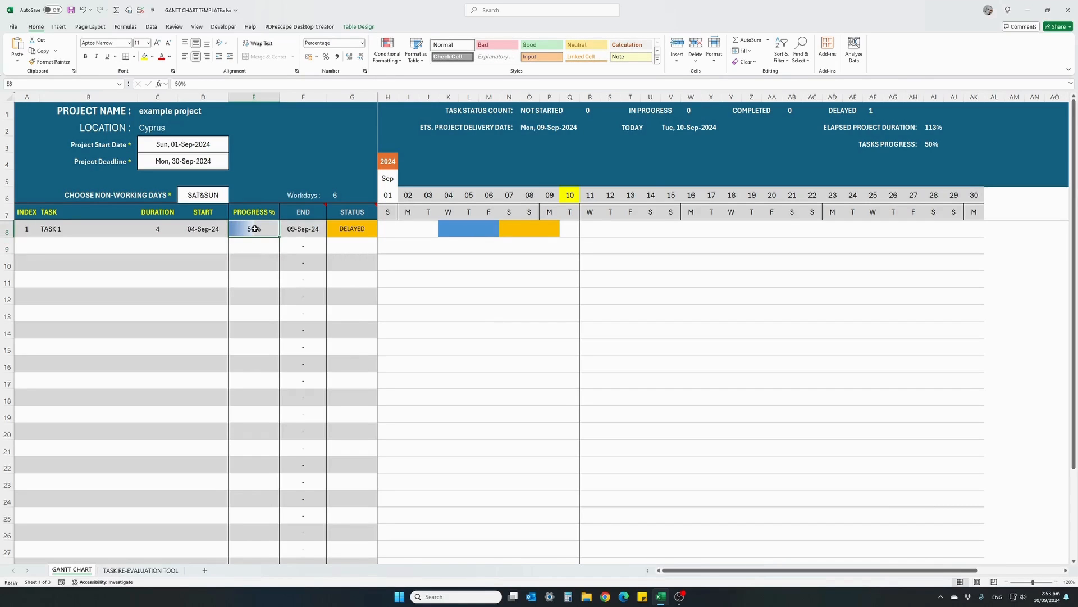
pyautogui.write('100')
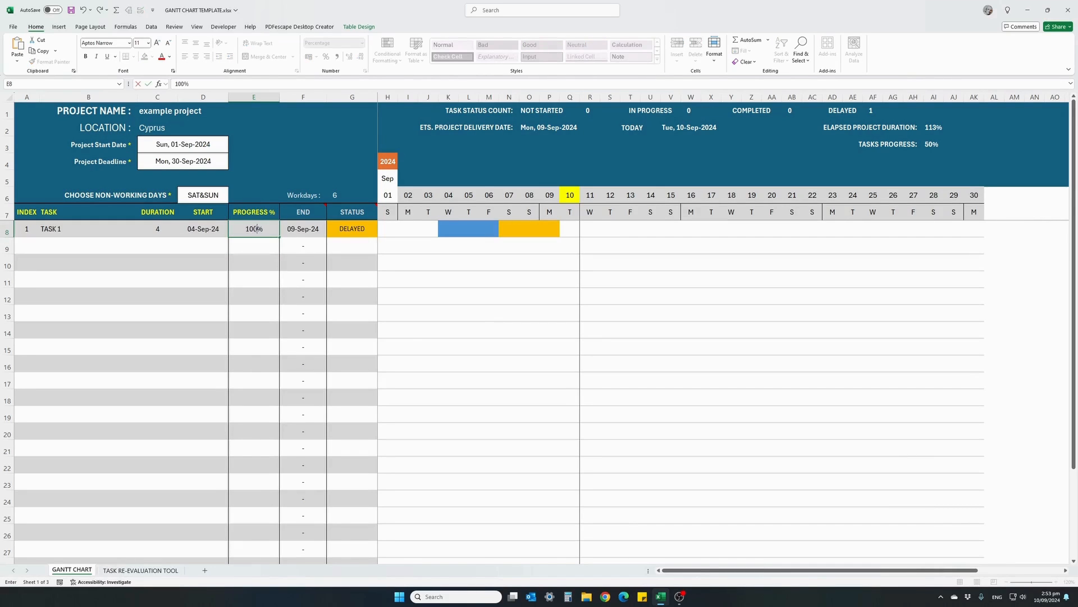
pyautogui.press('Return')
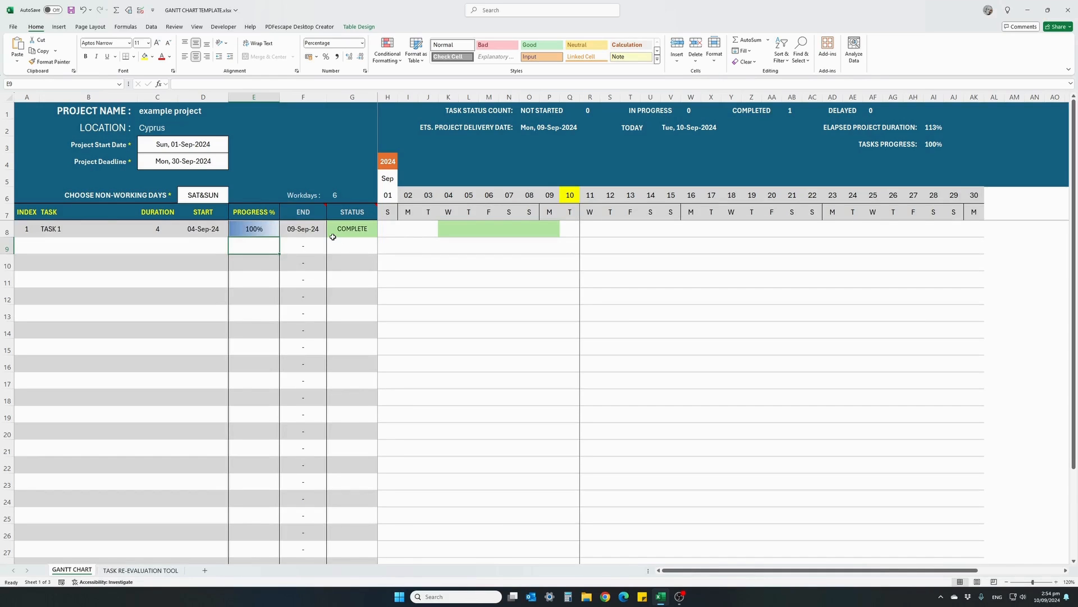
pyautogui.click(241, 232)
pyautogui.write('40')
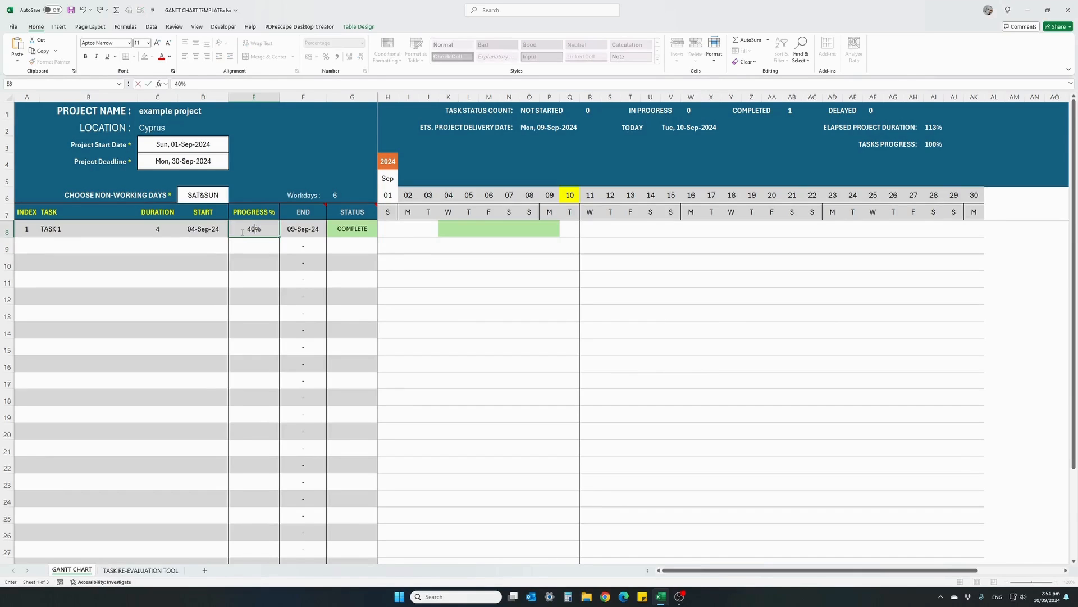
pyautogui.press('Return')
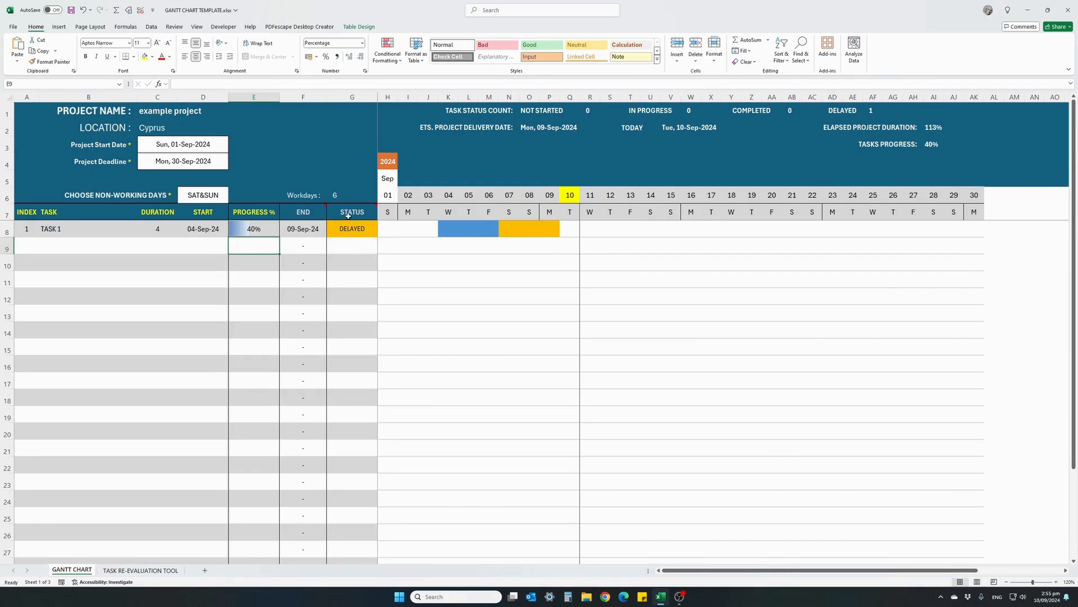
# Set the progress of TASK 1 to 100%
pyautogui.click(253, 232)
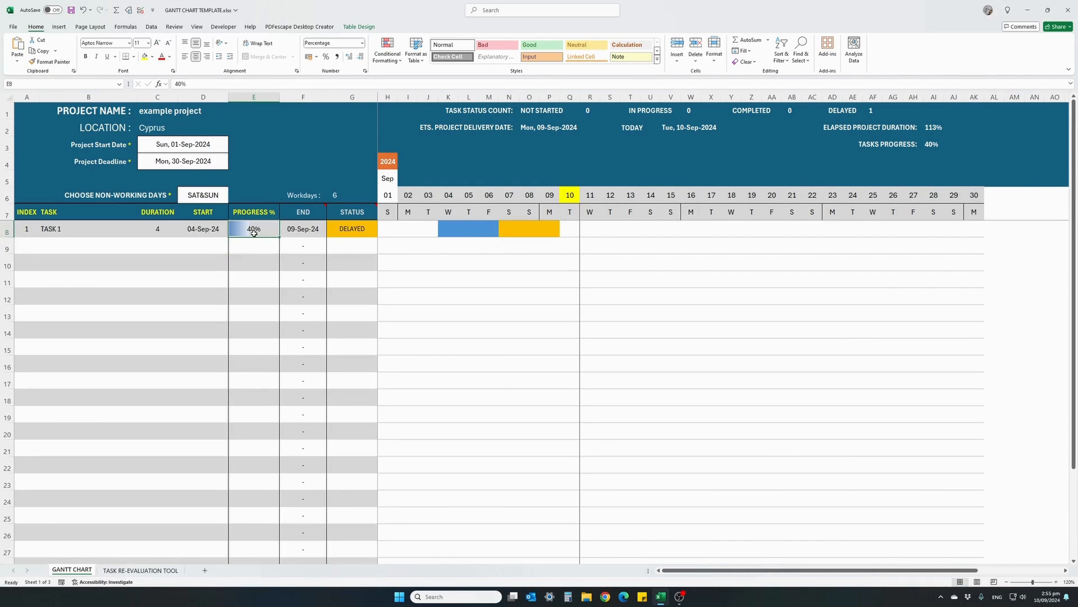
pyautogui.write('100')
pyautogui.press('Return')
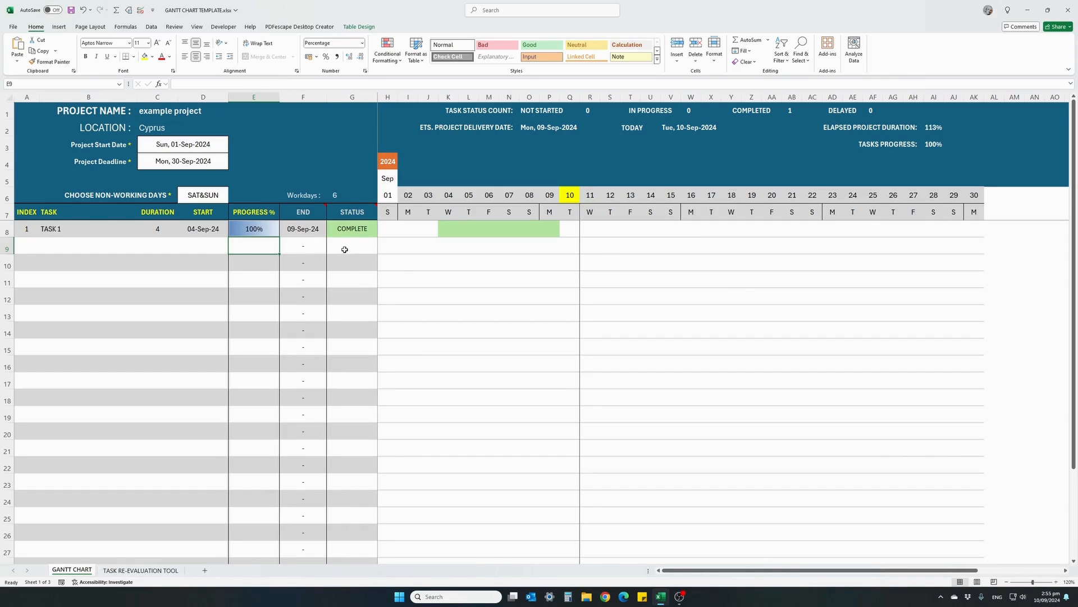
pyautogui.click(316, 250)
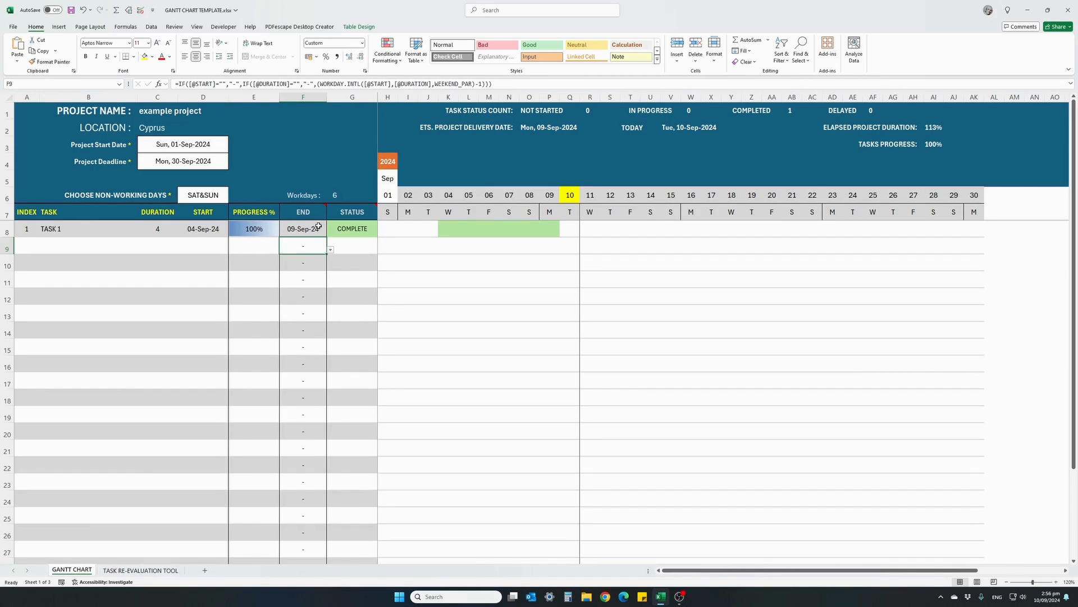
pyautogui.moveTo(319, 210)
pyautogui.moveTo(362, 211)
# Start a second task in row 9 with index 2 and the name TASK 2
pyautogui.click(30, 245)
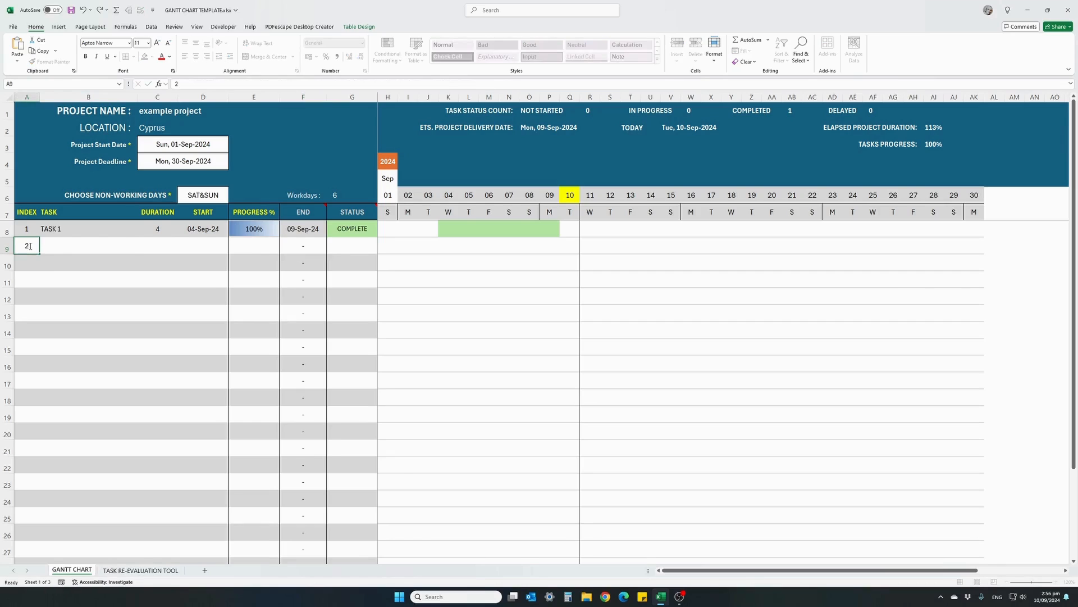
pyautogui.press('Tab')
pyautogui.click(22, 252)
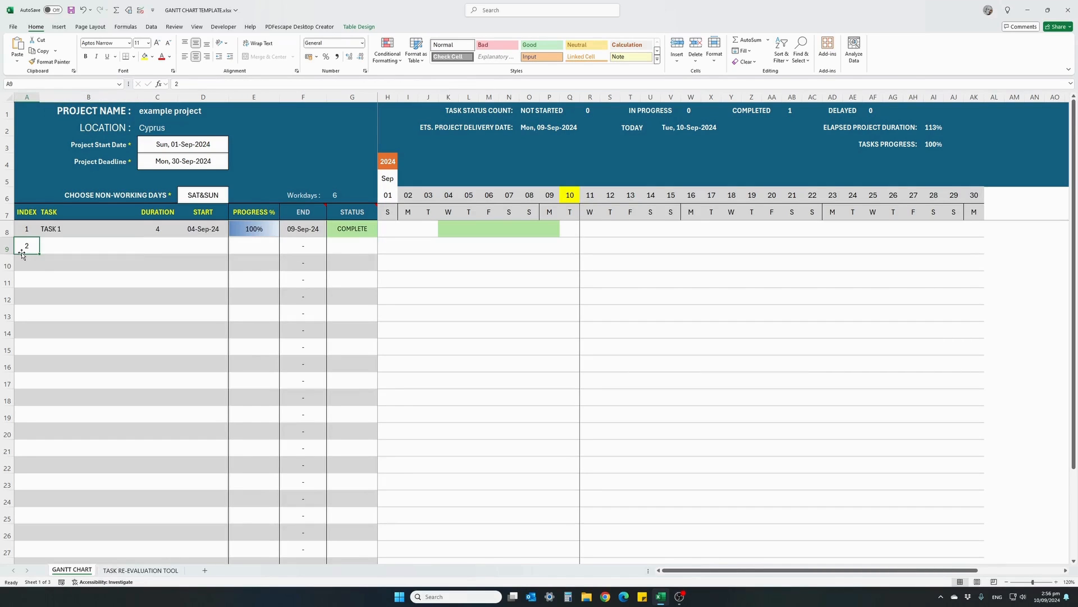
pyautogui.click(51, 249)
pyautogui.write('TASK 2')
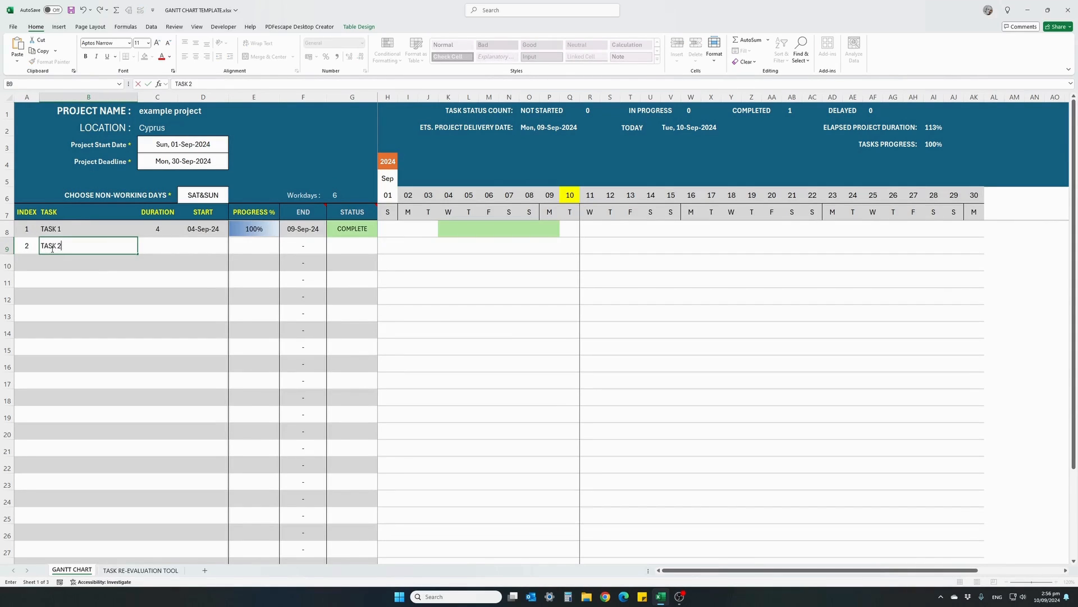
pyautogui.press('Tab')
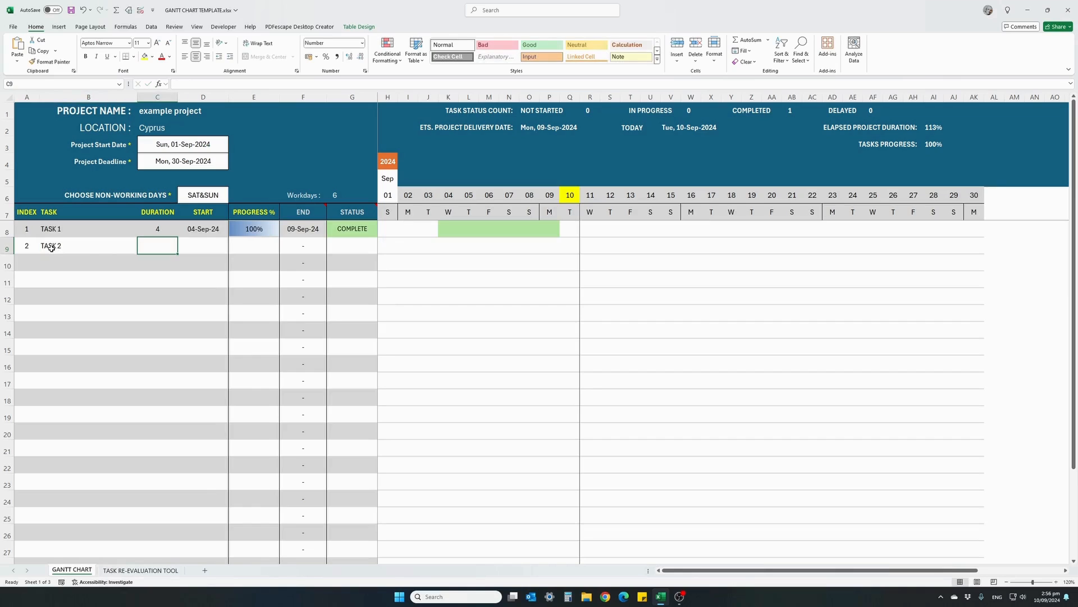
# Give TASK 2 a duration of 4 and a start date of 6/9
pyautogui.write('4')
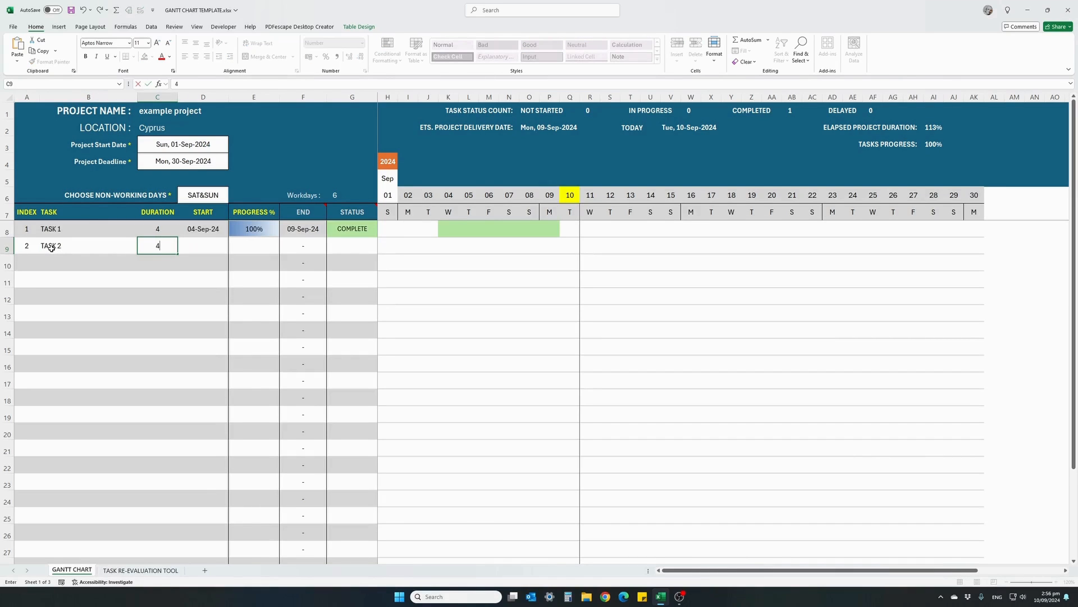
pyautogui.press('Tab')
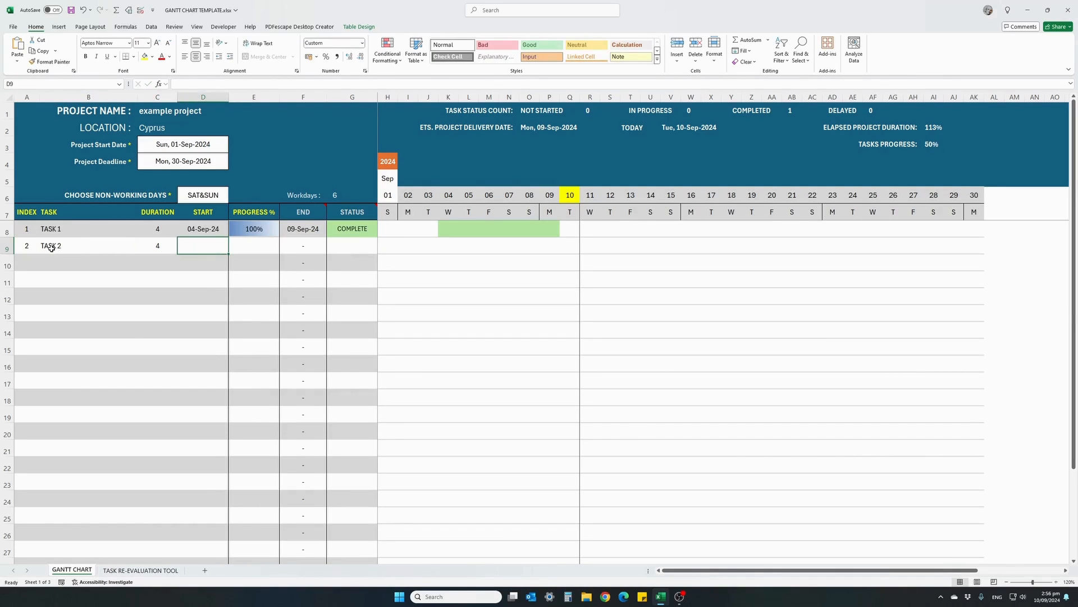
pyautogui.write('6/9')
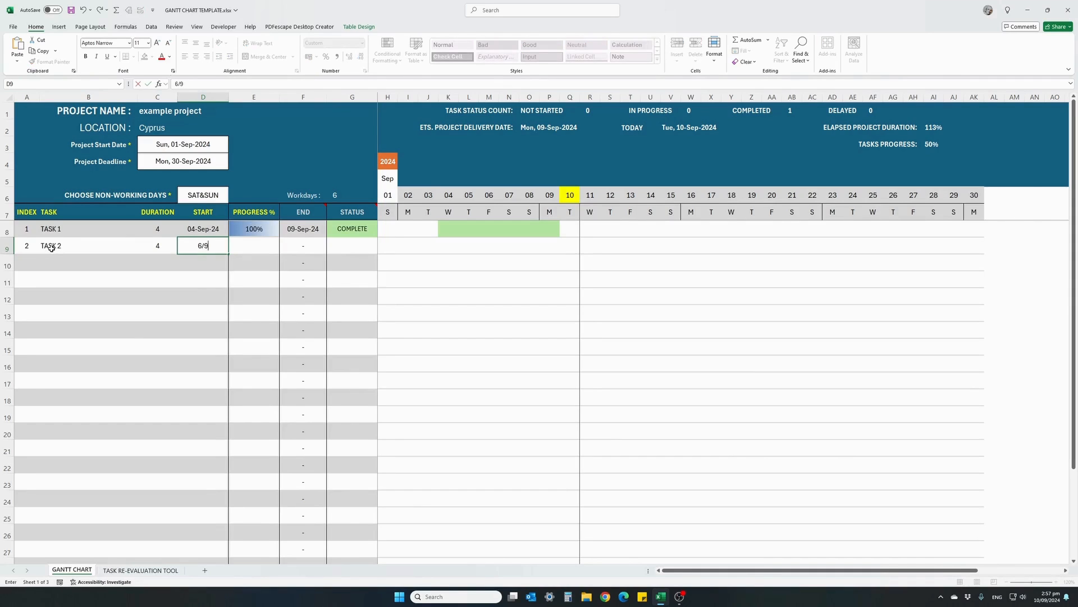
pyautogui.press('Return')
pyautogui.press('Up')
pyautogui.press('Right')
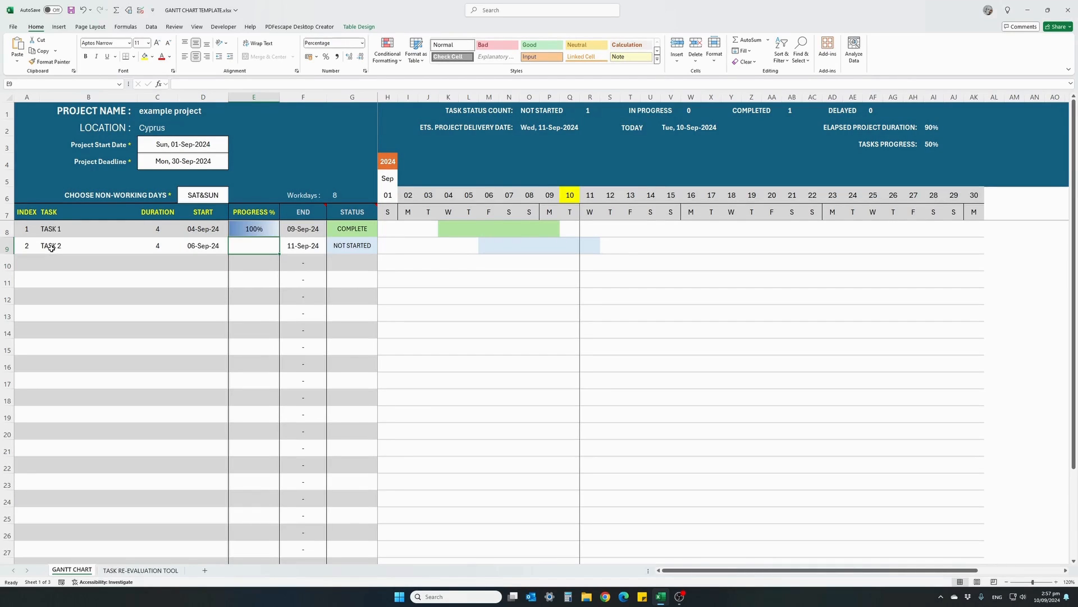
pyautogui.click(333, 249)
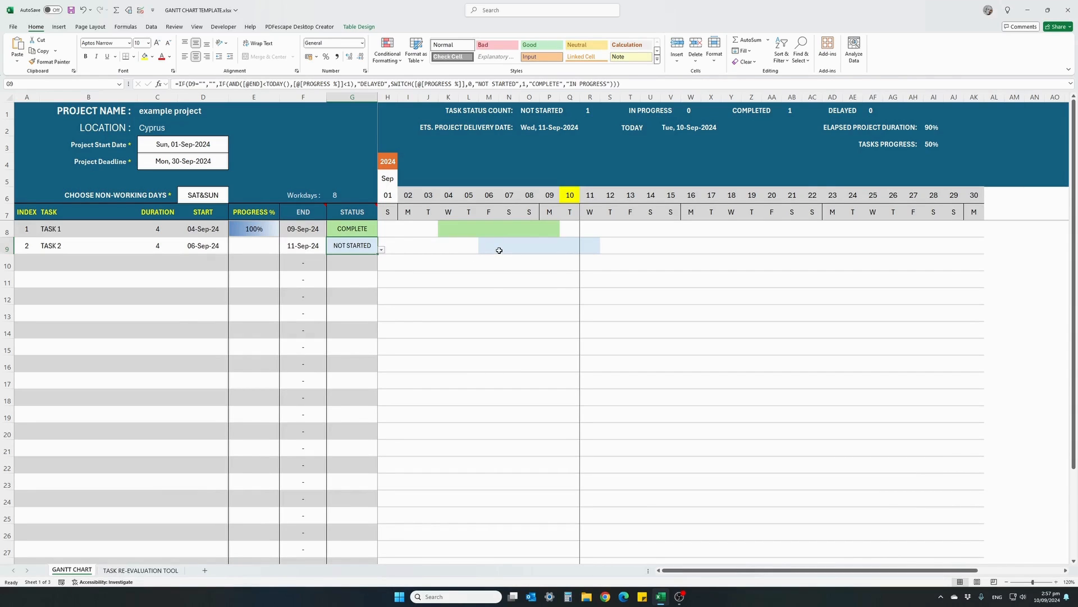
pyautogui.click(25, 262)
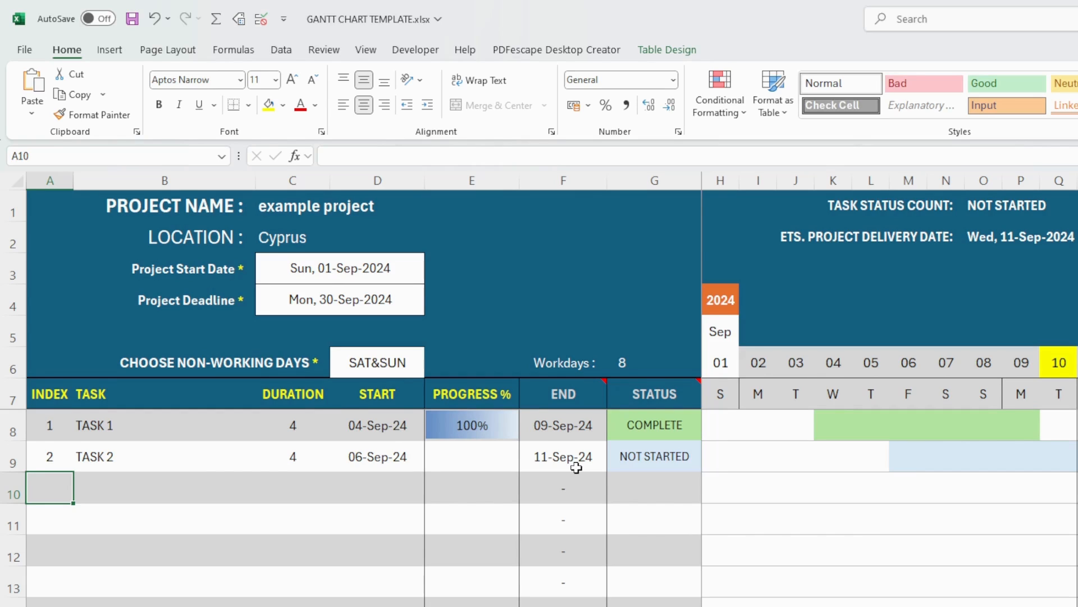
# Enter a progress of 30% for TASK 2, clear it, and enter 30% again
pyautogui.click(465, 460)
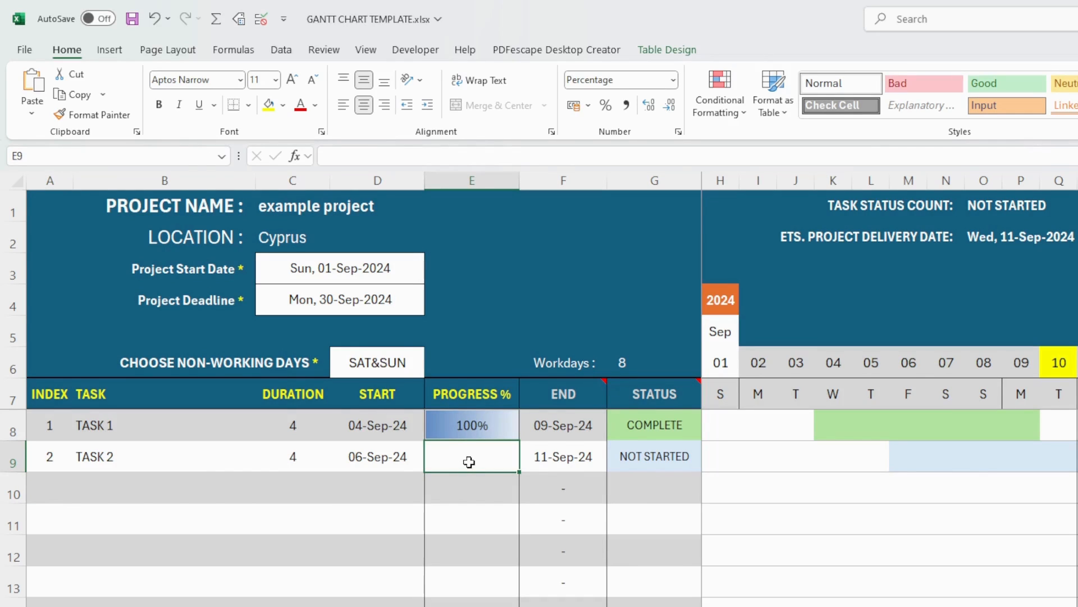
pyautogui.write('30')
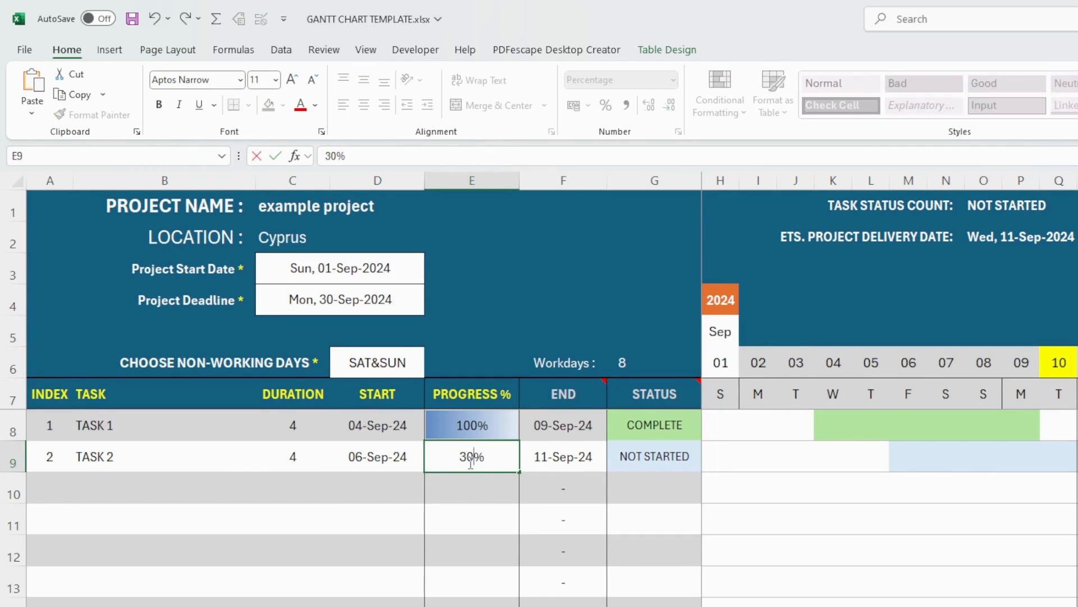
pyautogui.press('Return')
pyautogui.click(469, 460)
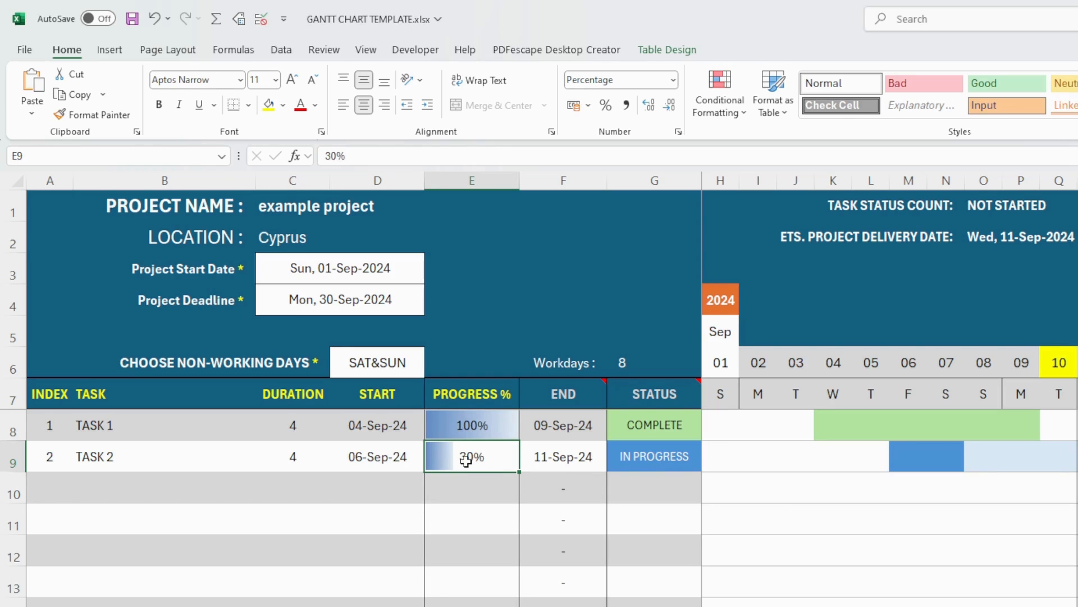
pyautogui.press('Delete')
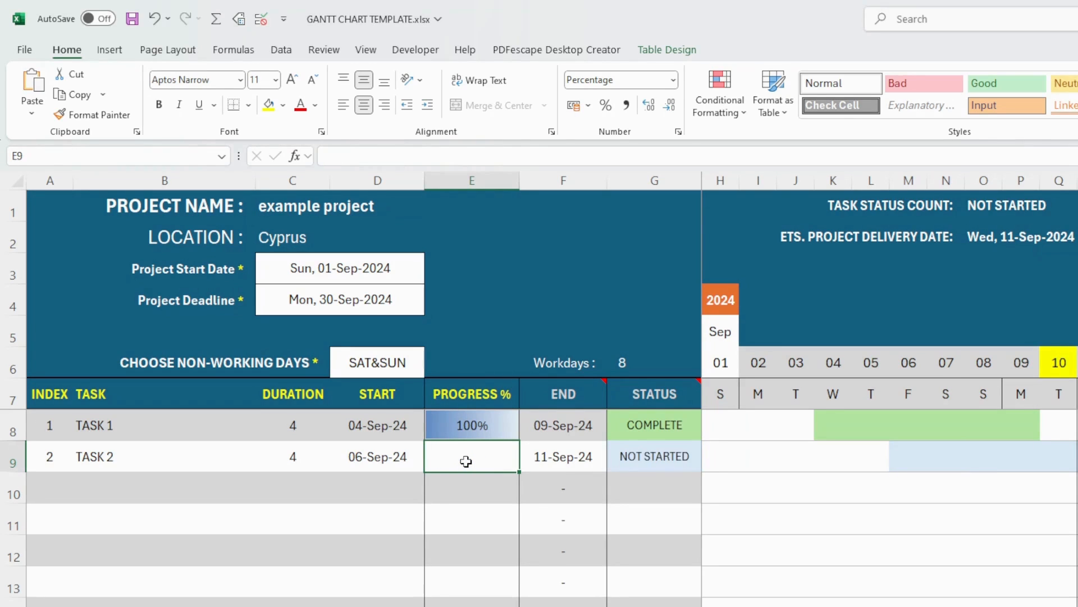
pyautogui.write('30')
pyautogui.press('Return')
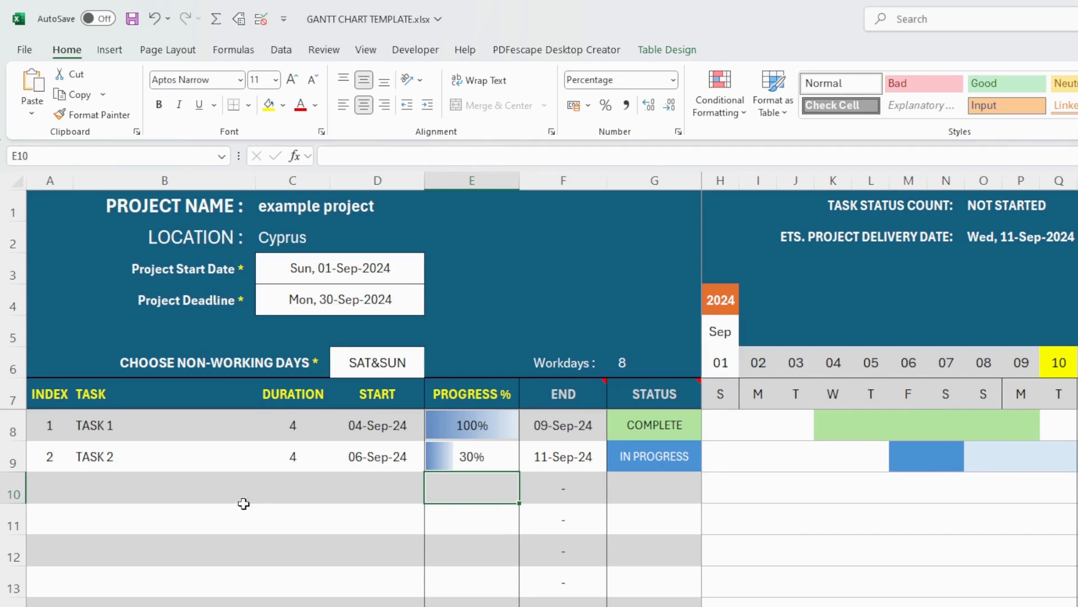
# Add a task in row 14 with index 7, name TASK 7, duration 4 and start date 30/9
pyautogui.click(48, 485)
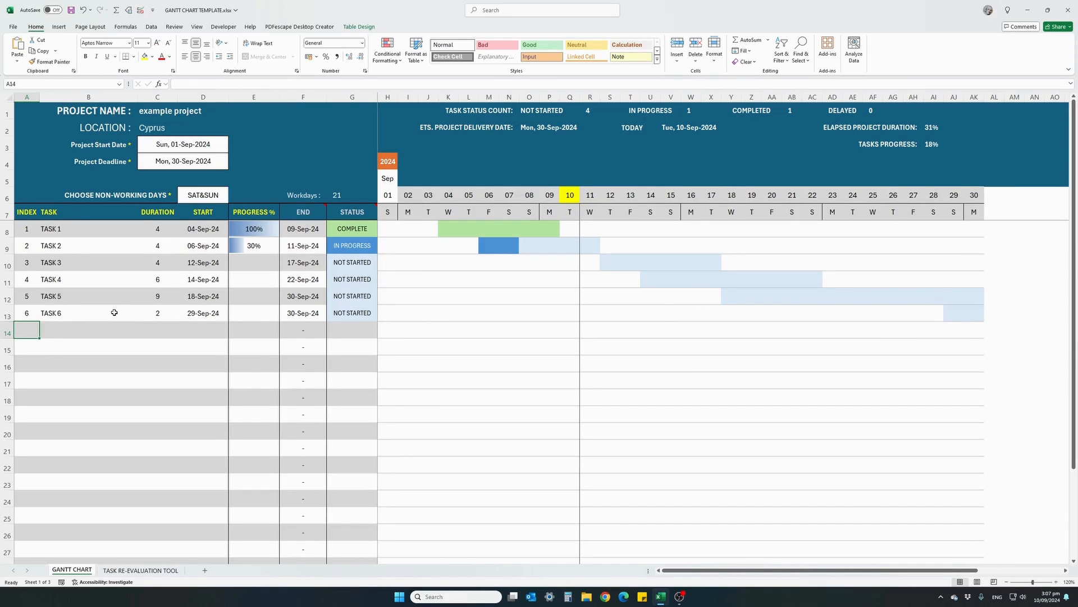
pyautogui.write('7')
pyautogui.press('Tab')
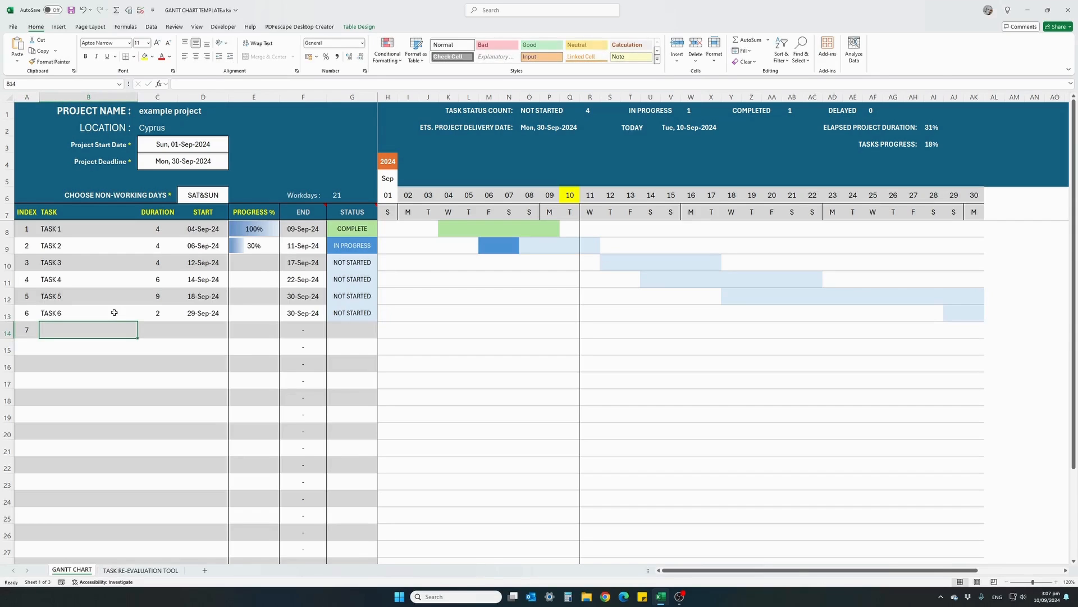
pyautogui.write('TASK 7')
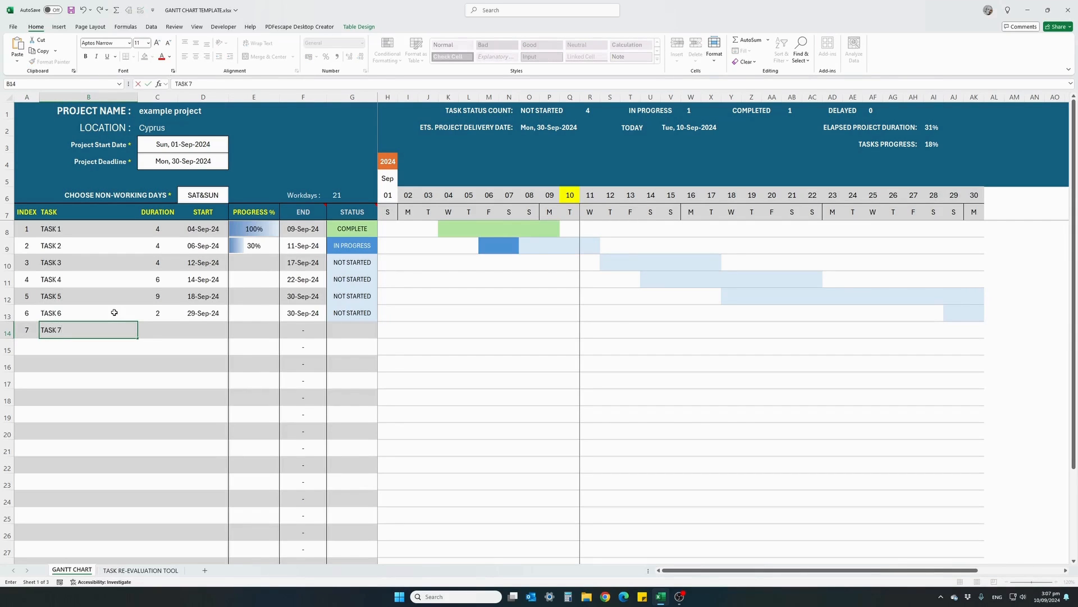
pyautogui.press('Tab')
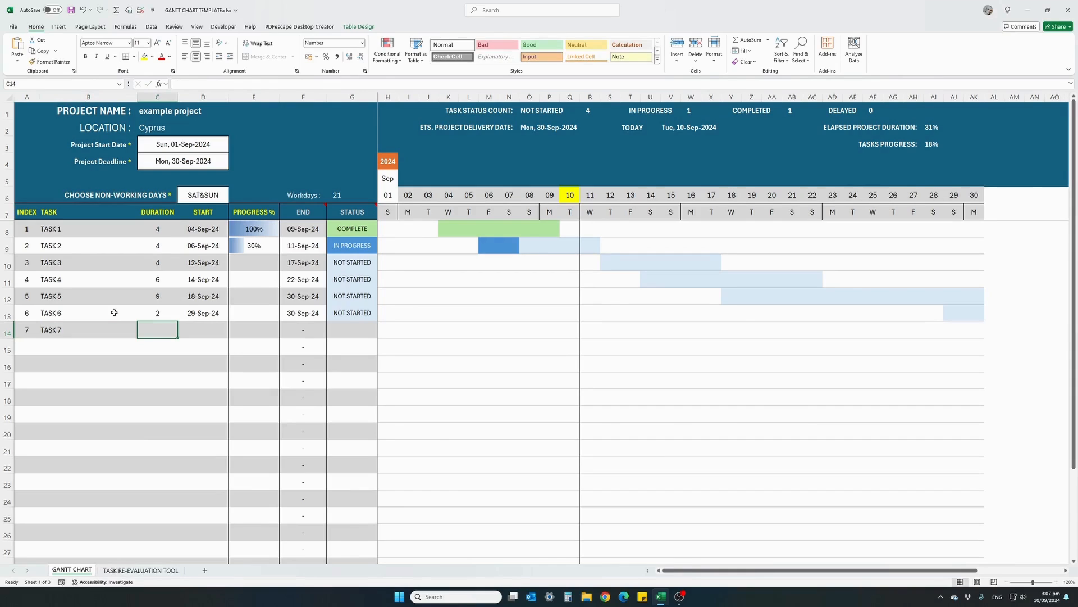
pyautogui.write('4')
pyautogui.press('Tab')
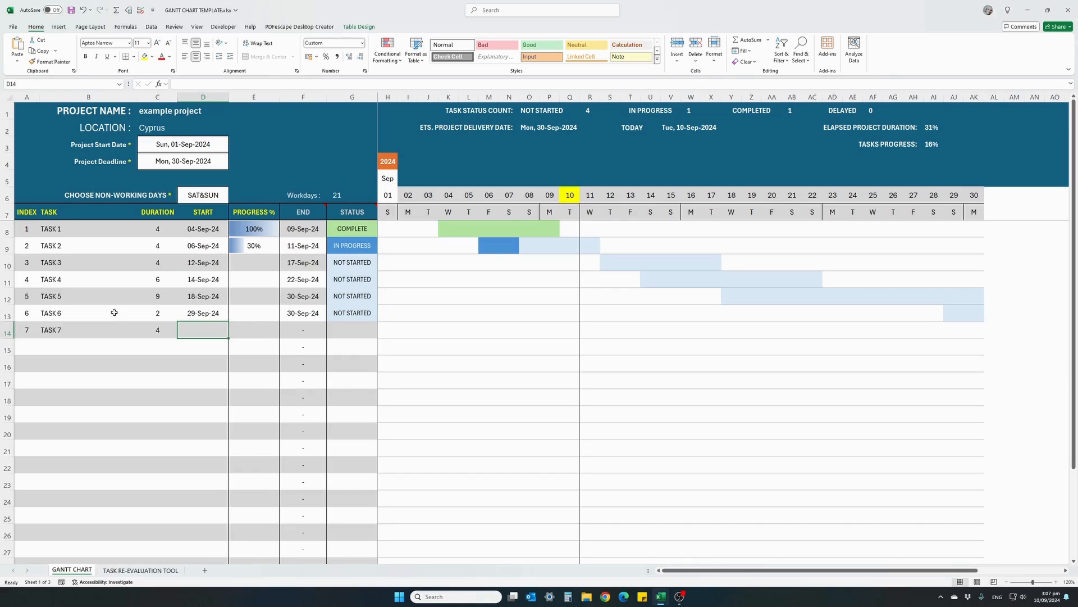
pyautogui.write('30/9')
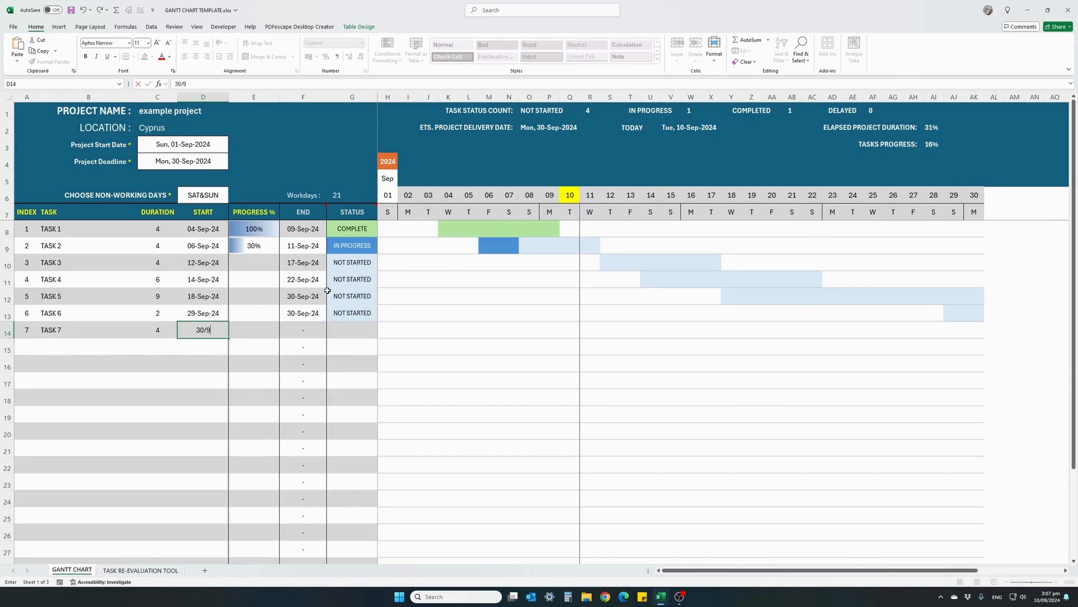
pyautogui.click(182, 348)
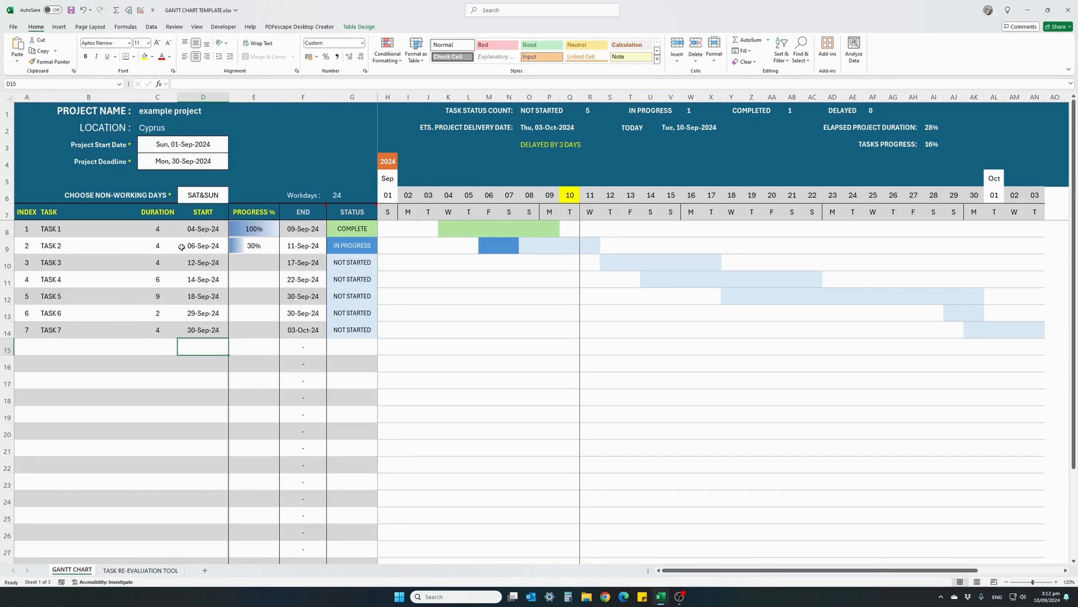
# Try a project deadline of 3/10, and undo the change
pyautogui.click(347, 197)
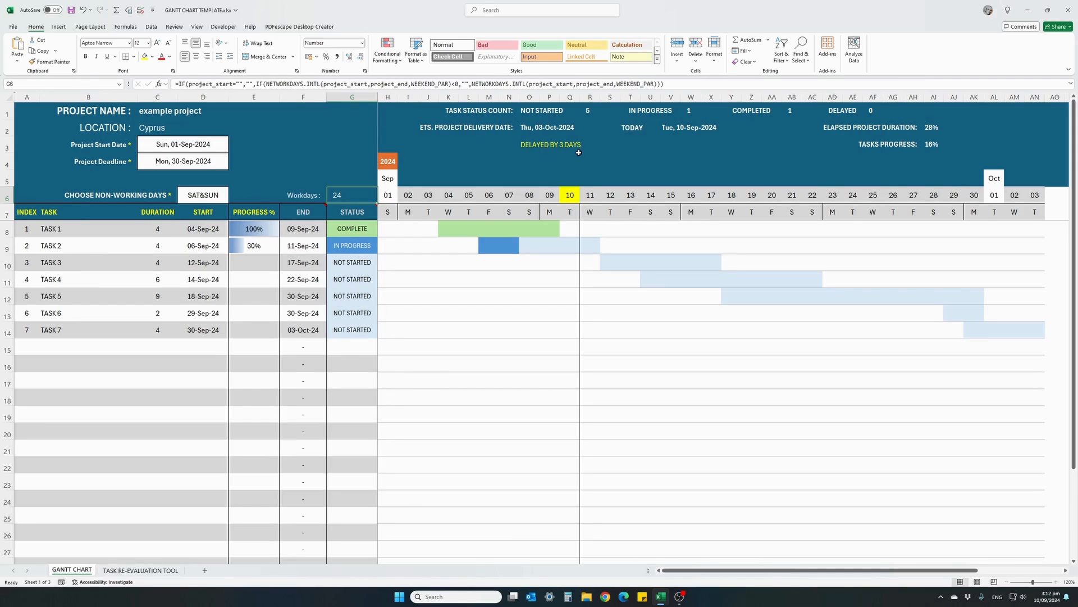
pyautogui.click(145, 164)
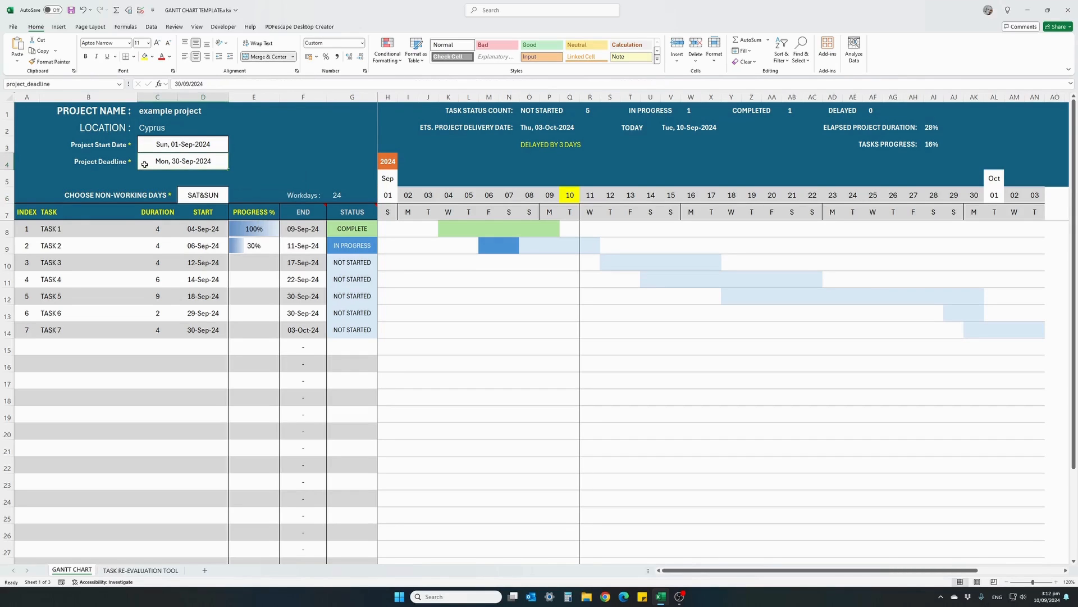
pyautogui.write('3/10')
pyautogui.press('Return')
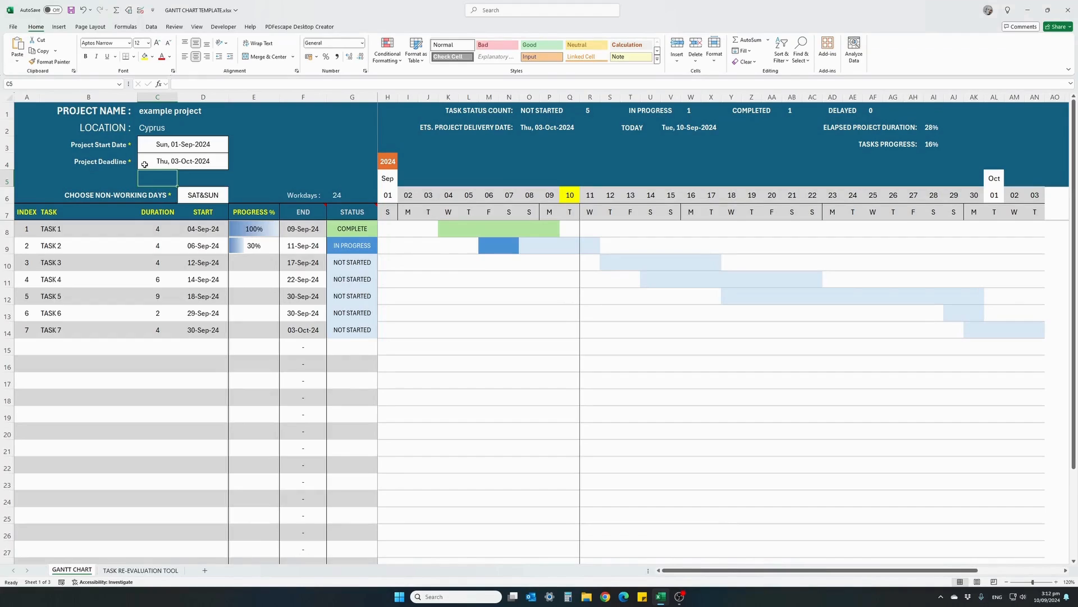
pyautogui.hotkey('ctrl', 'z')
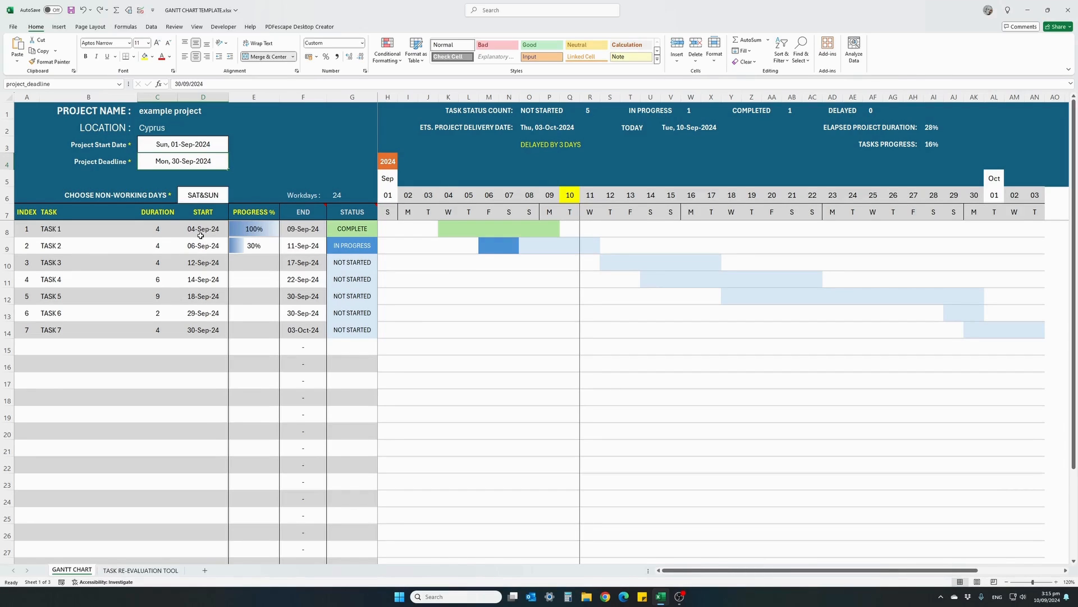
# Try a project start date of 4/9 and a TASK 2 progress of 80%, and undo both changes
pyautogui.click(178, 145)
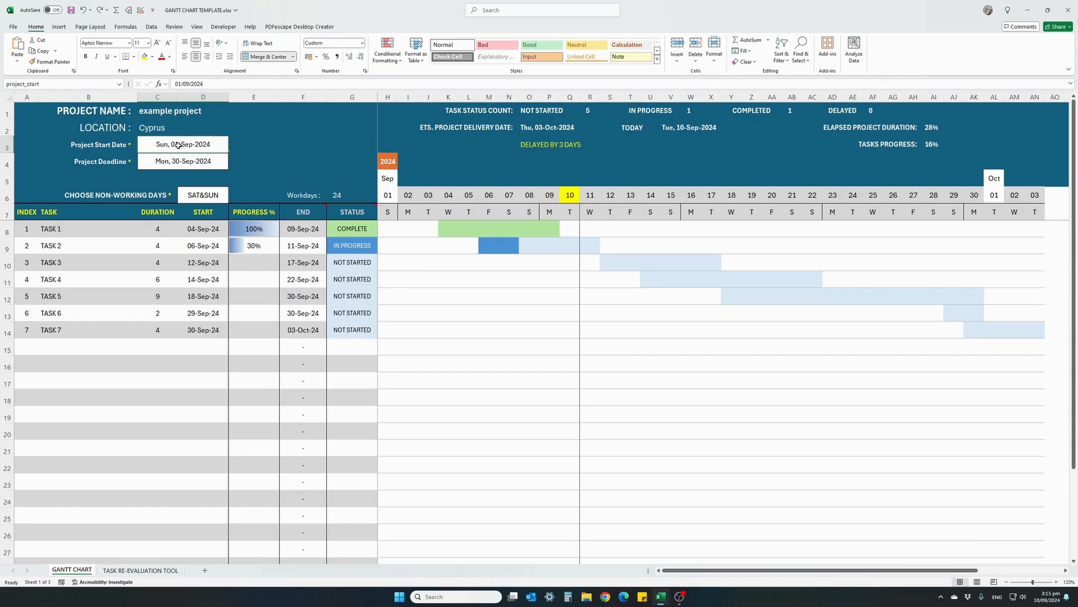
pyautogui.write('4/9')
pyautogui.press('Return')
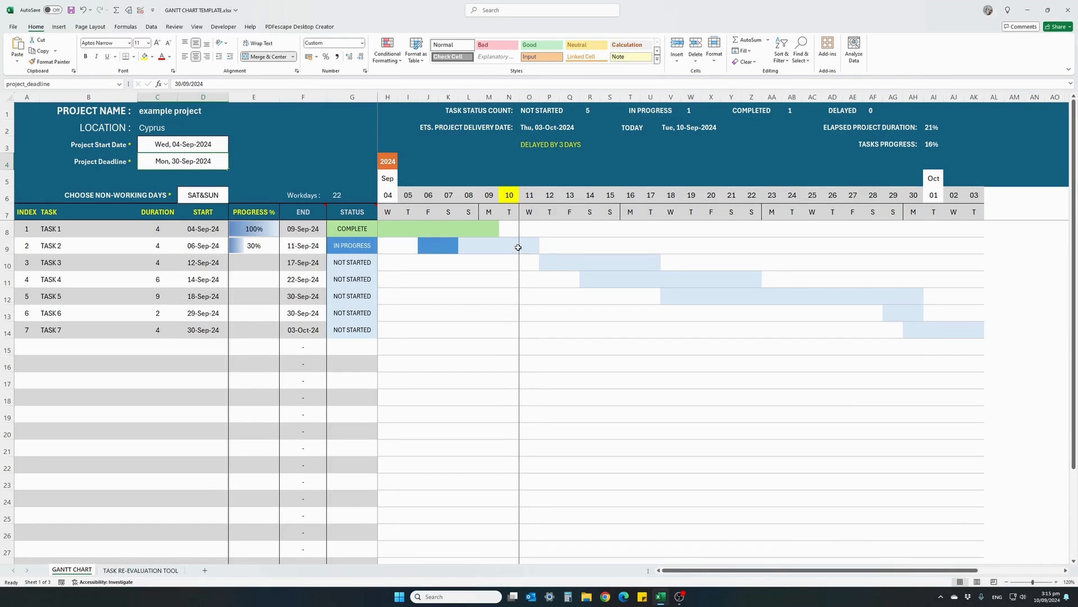
pyautogui.click(267, 248)
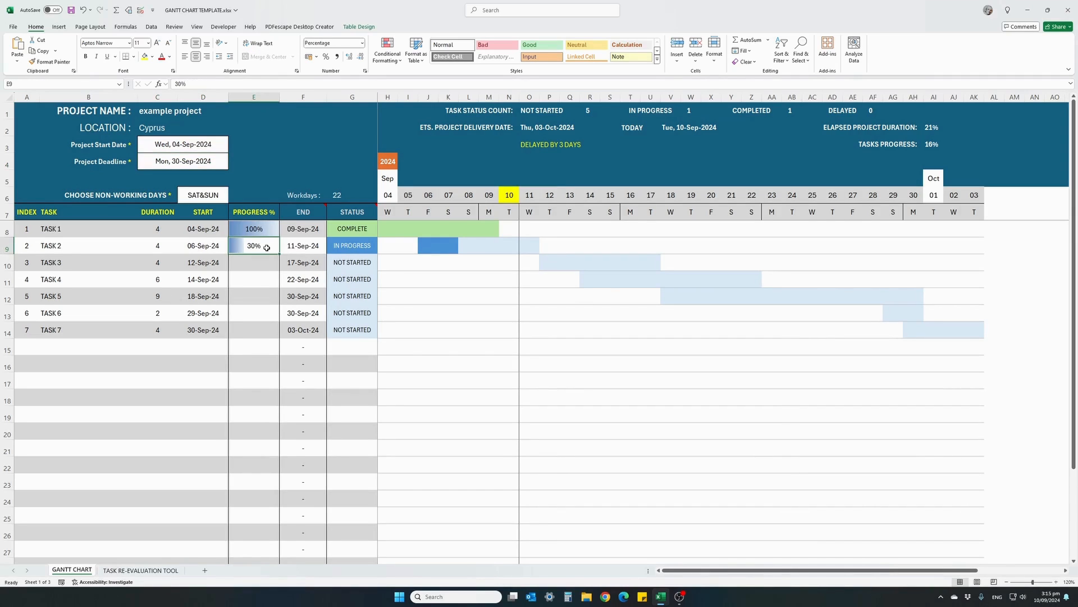
pyautogui.write('80')
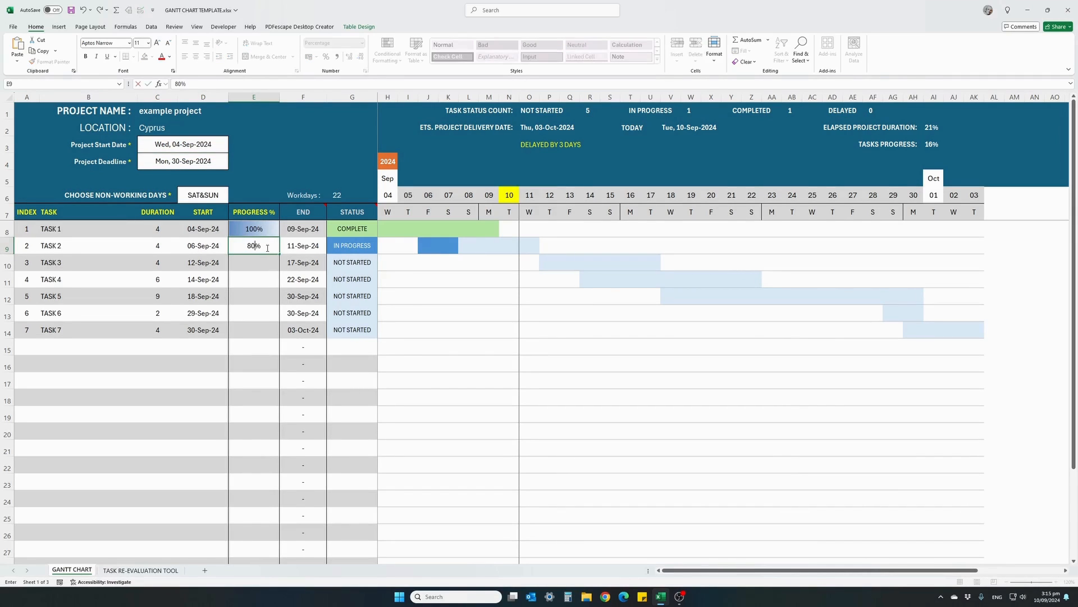
pyautogui.press('Return')
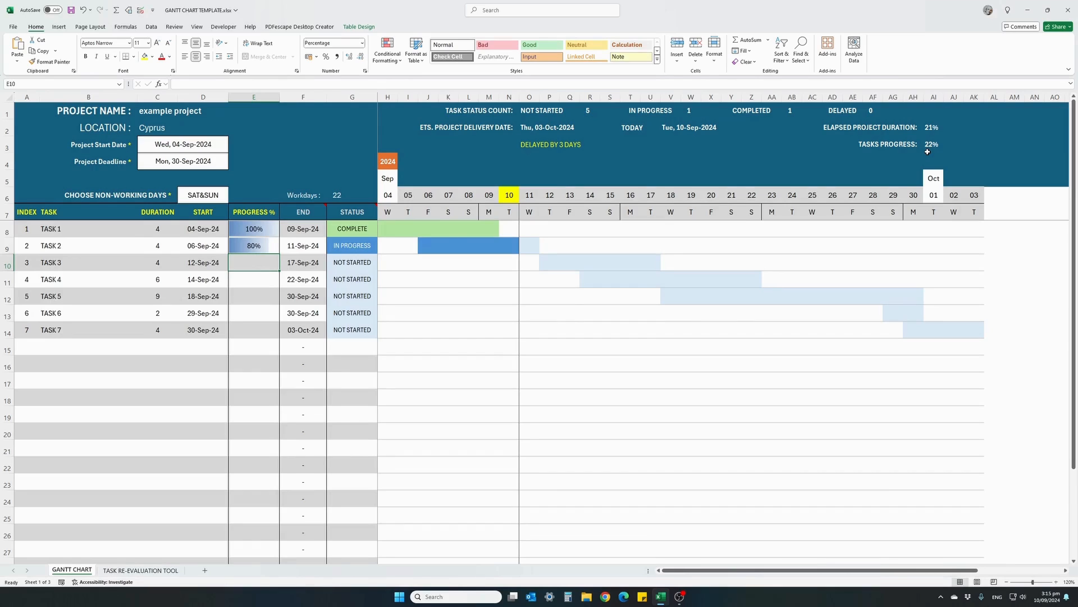
pyautogui.hotkey('ctrl', 'z')
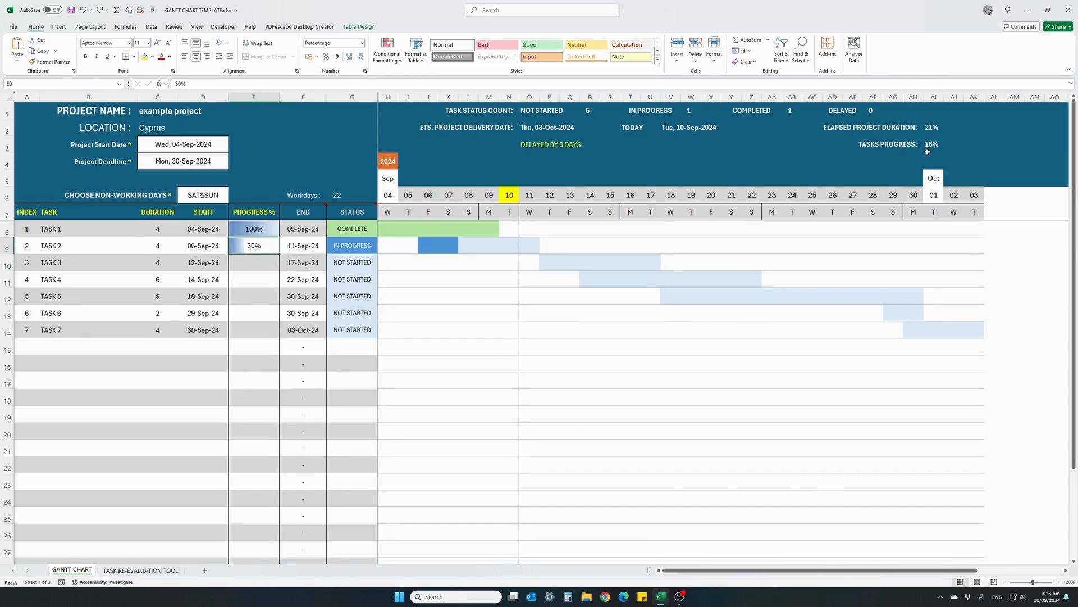
pyautogui.hotkey('ctrl', 'z')
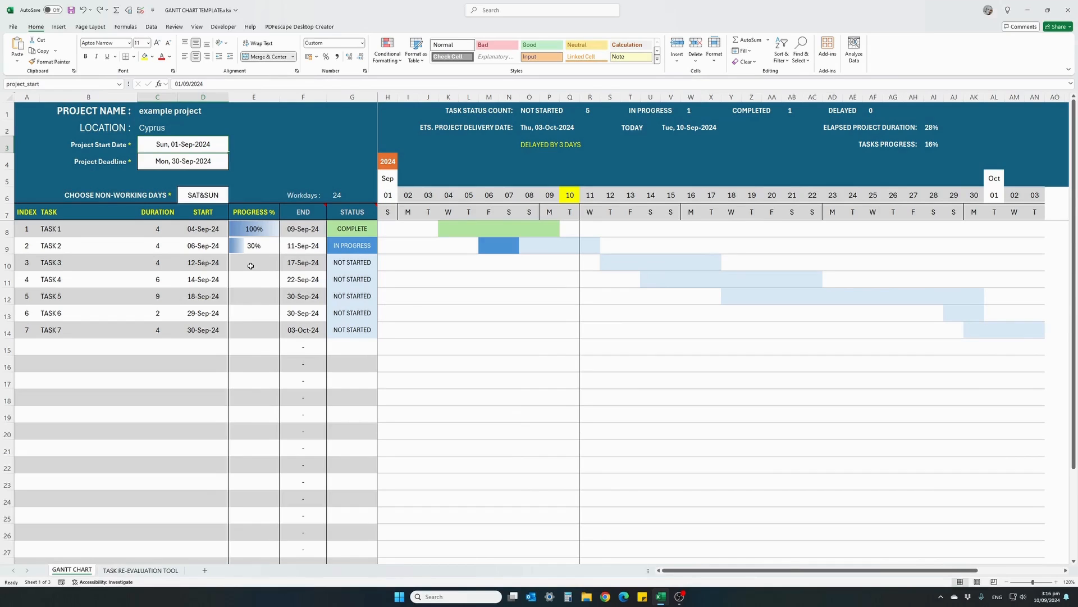
# Set the progress of TASK 1 to 70% and of TASK 3 to 10%
pyautogui.click(244, 233)
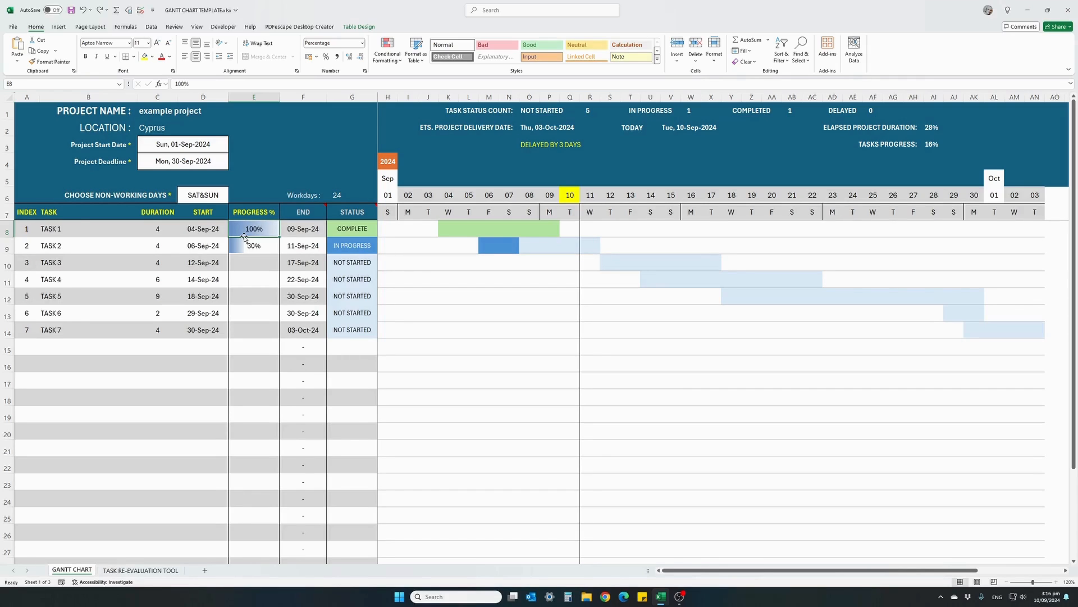
pyautogui.write('70')
pyautogui.press('Return')
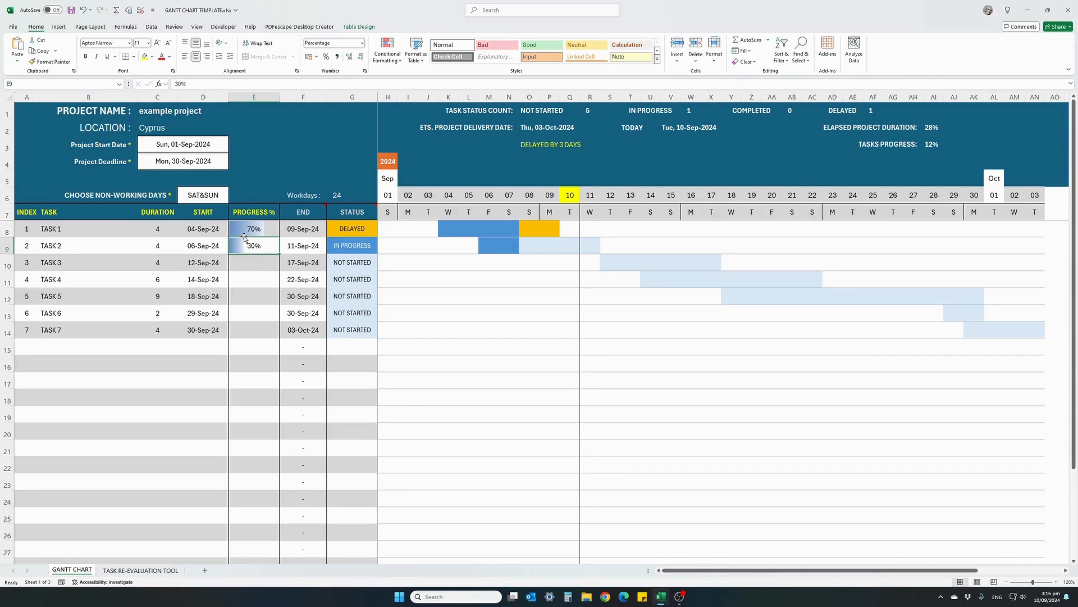
pyautogui.press('Return')
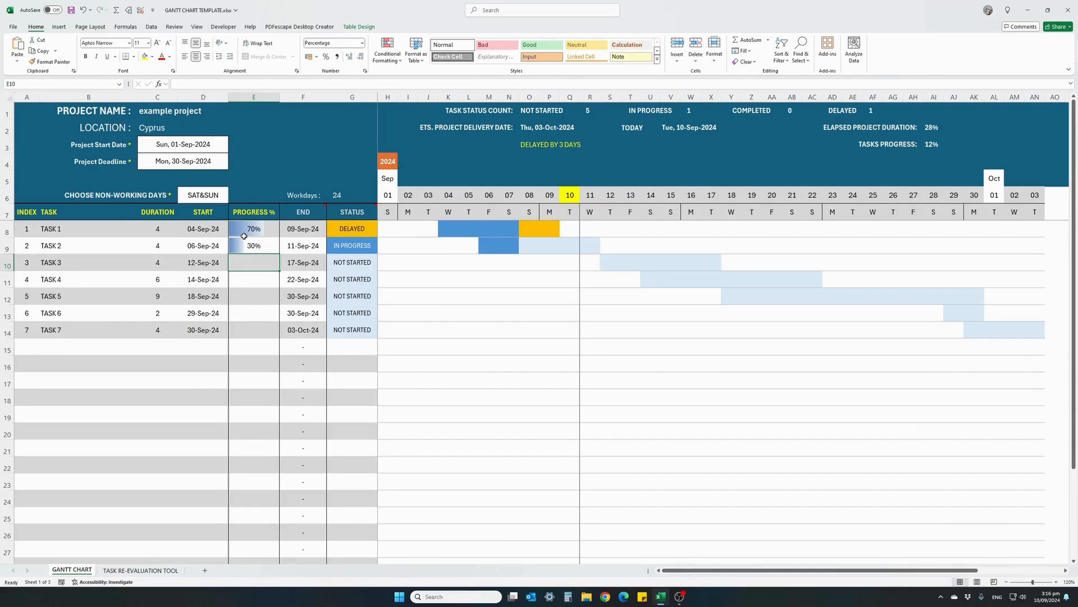
pyautogui.write('10')
pyautogui.press('Return')
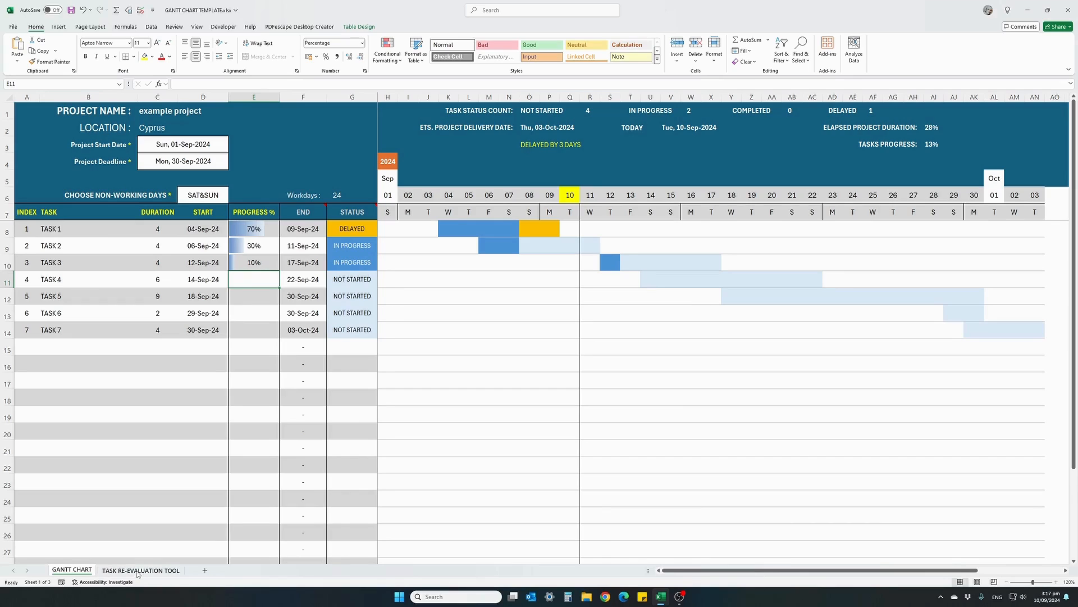
# Look up TASK 1 by its index number 1 on the TASK RE-EVALUATION TOOL sheet
pyautogui.click(24, 230)
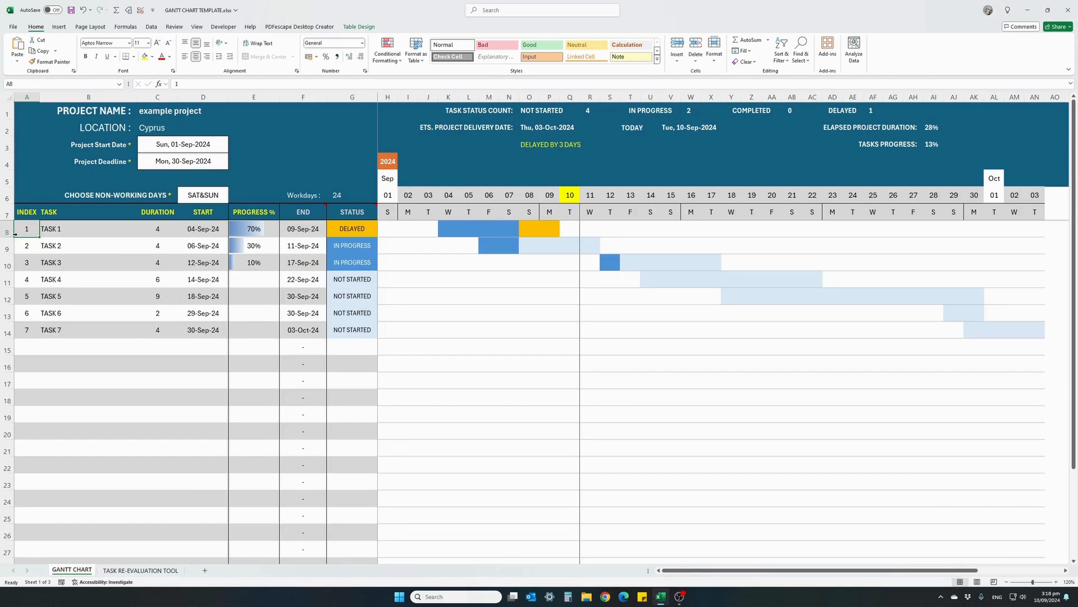
pyautogui.click(146, 570)
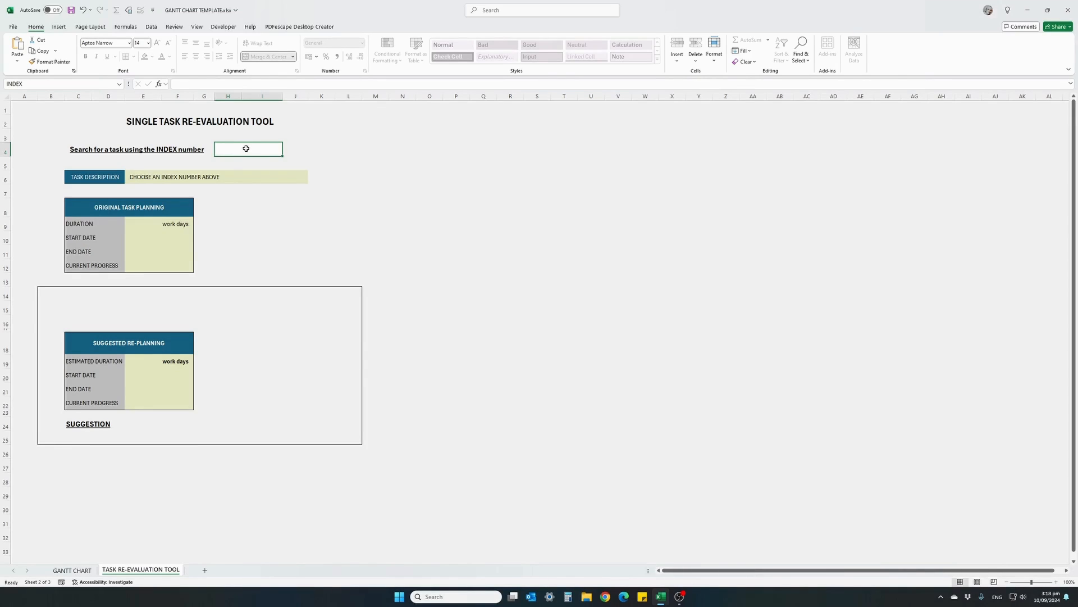
pyautogui.write('1')
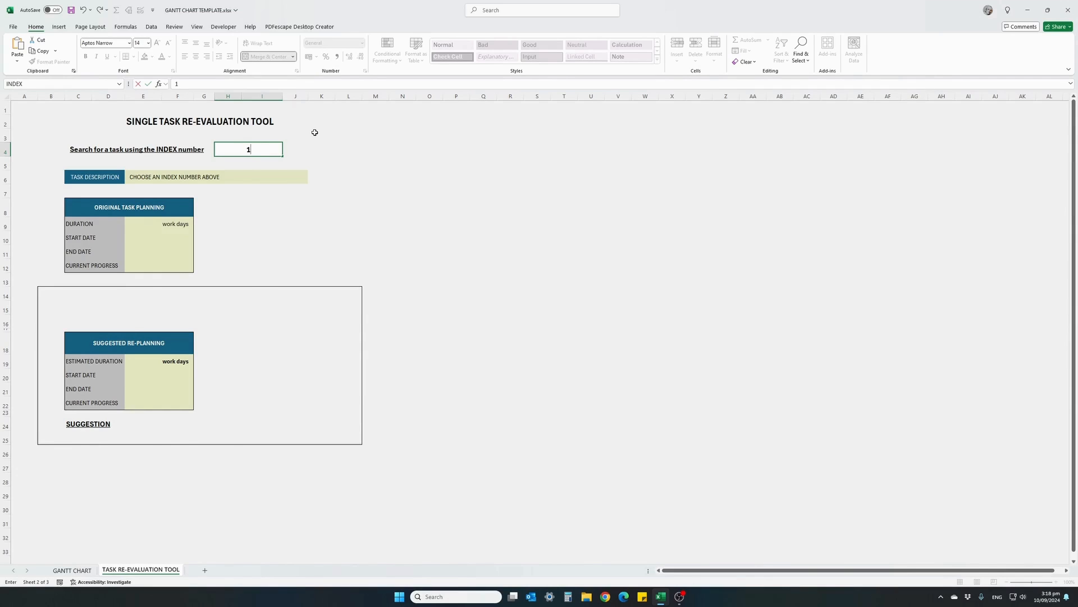
pyautogui.press('Return')
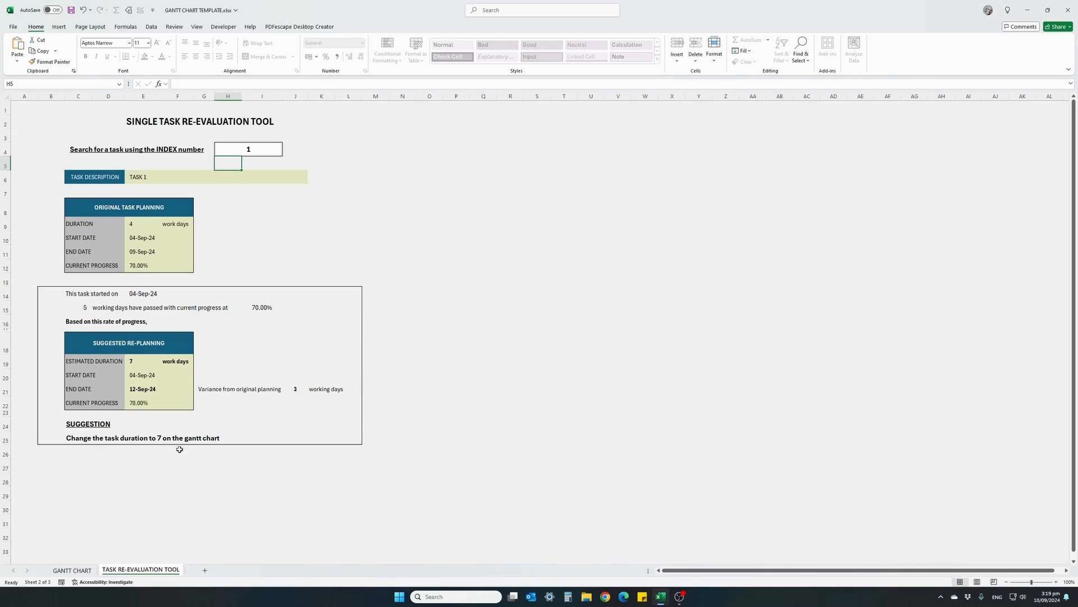
# Set the duration of TASK 1 to 7 on the GANTT CHART sheet
pyautogui.click(84, 570)
pyautogui.click(158, 229)
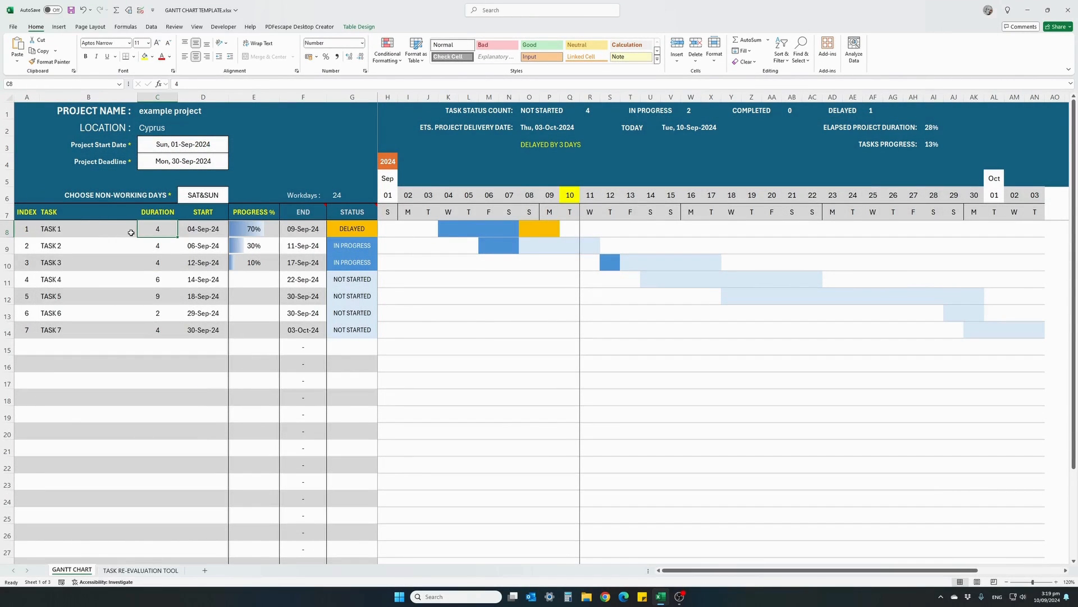
pyautogui.write('7')
pyautogui.press('Return')
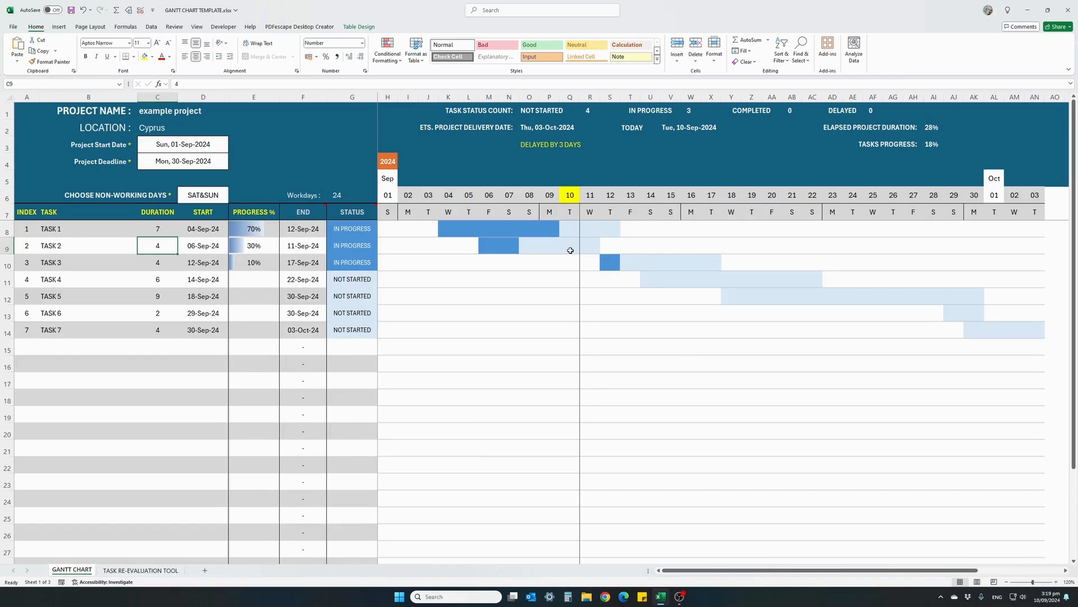
# Look up TASK 2 by its index number 2 on the TASK RE-EVALUATION TOOL sheet
pyautogui.click(140, 571)
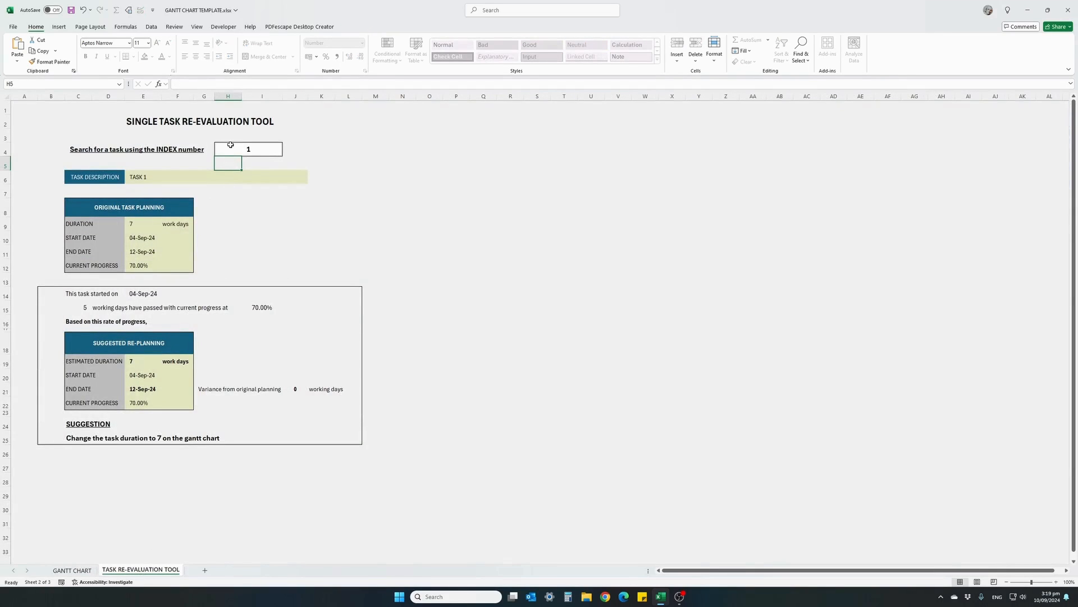
pyautogui.click(230, 145)
pyautogui.write('2')
pyautogui.press('Return')
# Set the duration of TASK 2 to 10 on the GANTT CHART sheet
pyautogui.click(72, 570)
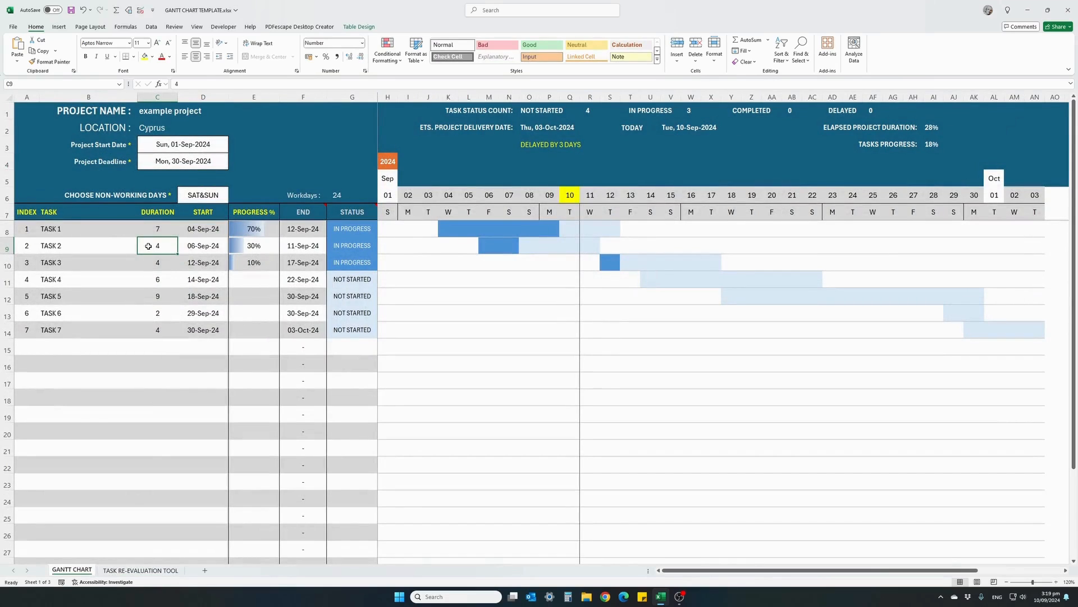
pyautogui.write('10')
pyautogui.press('Return')
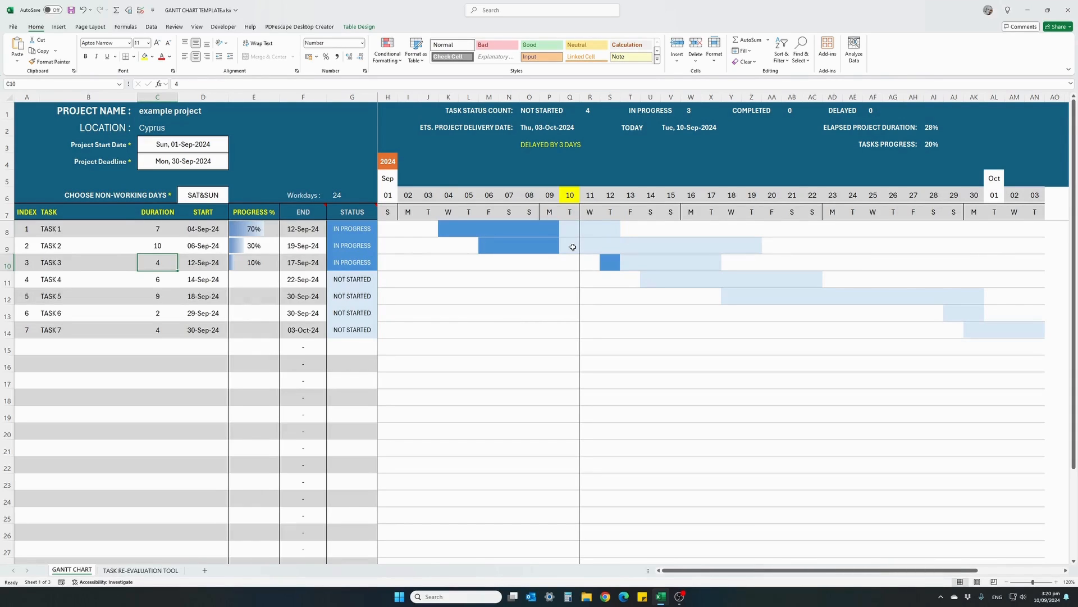
# Update the progress of TASK 1 to 80% and of TASK 2 to 35%
pyautogui.click(240, 233)
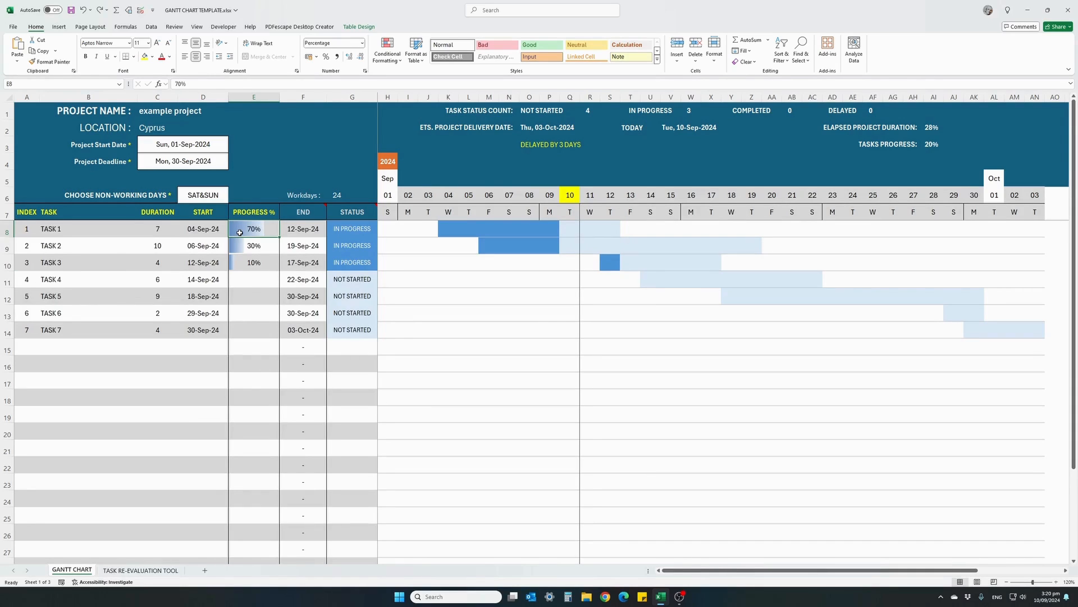
pyautogui.write('80')
pyautogui.press('Return')
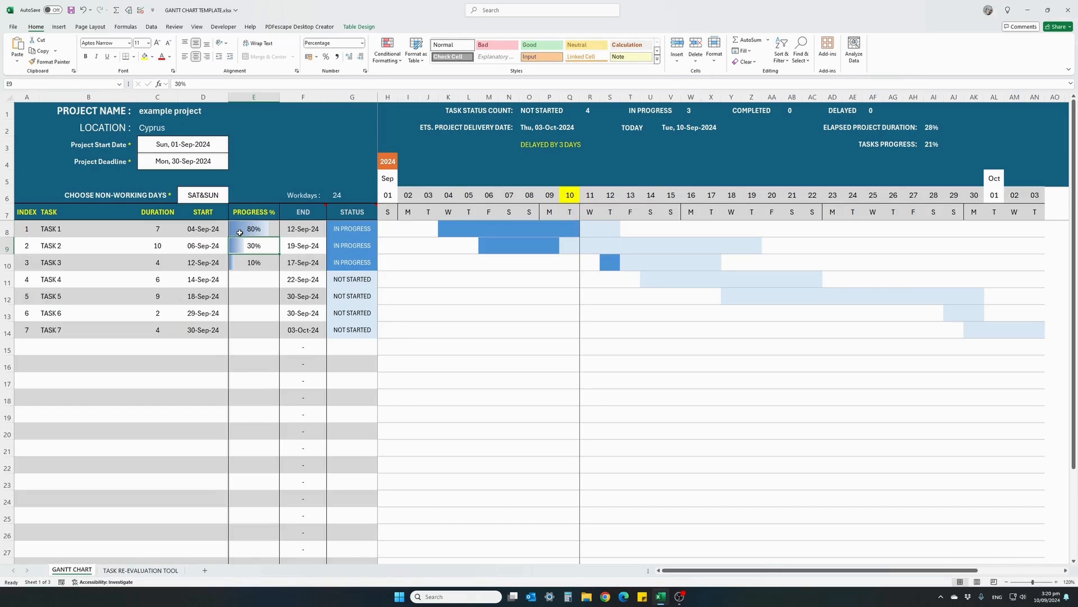
pyautogui.write('35')
pyautogui.press('Return')
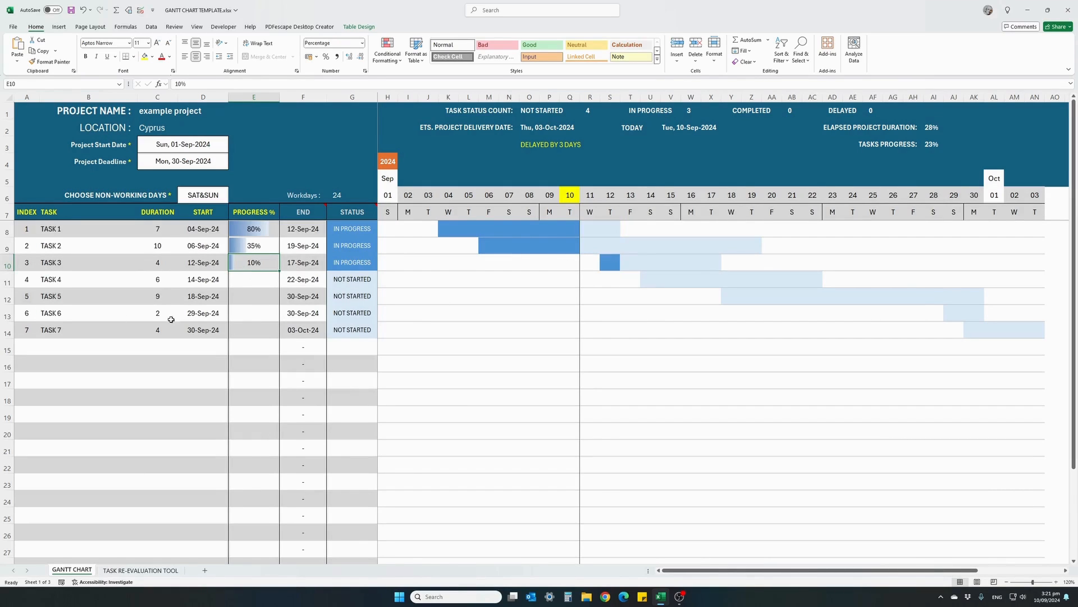
# Look up TASK 3 by its index number 3 on the TASK RE-EVALUATION TOOL sheet
pyautogui.click(132, 570)
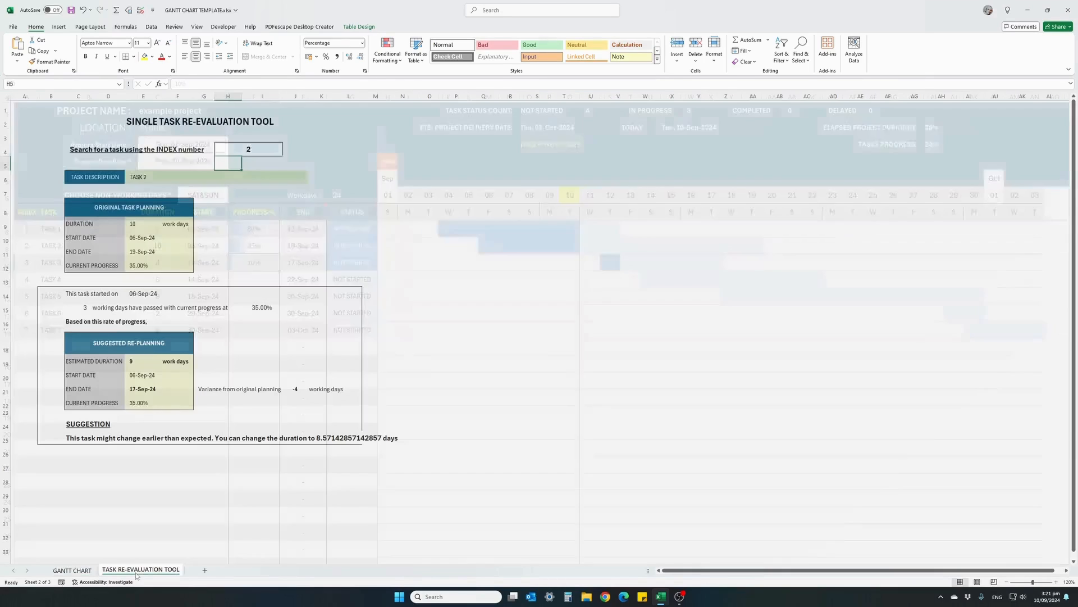
pyautogui.click(236, 150)
pyautogui.write('3')
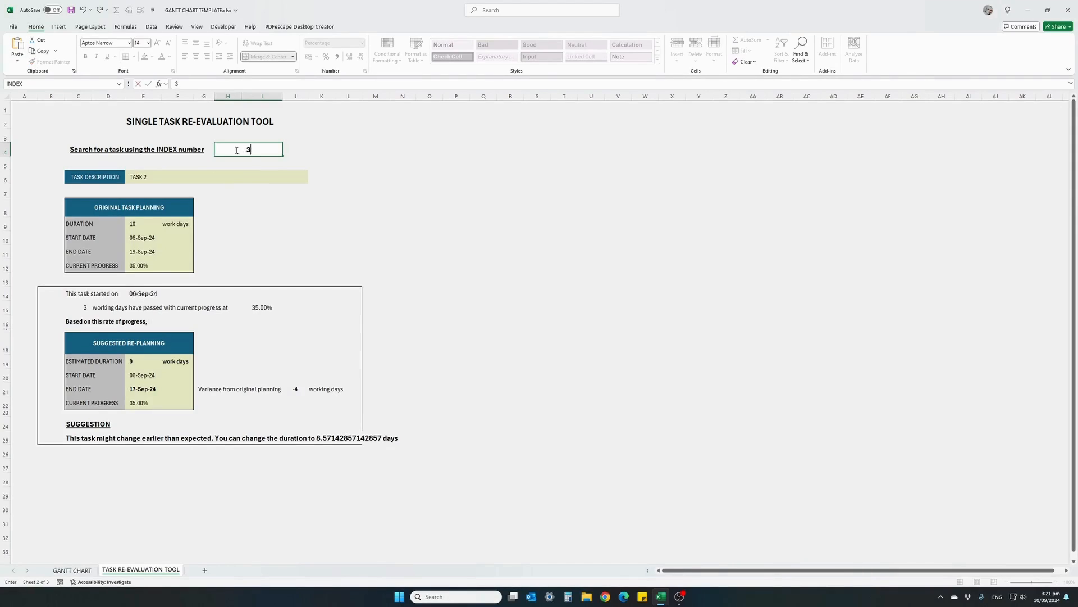
pyautogui.press('Return')
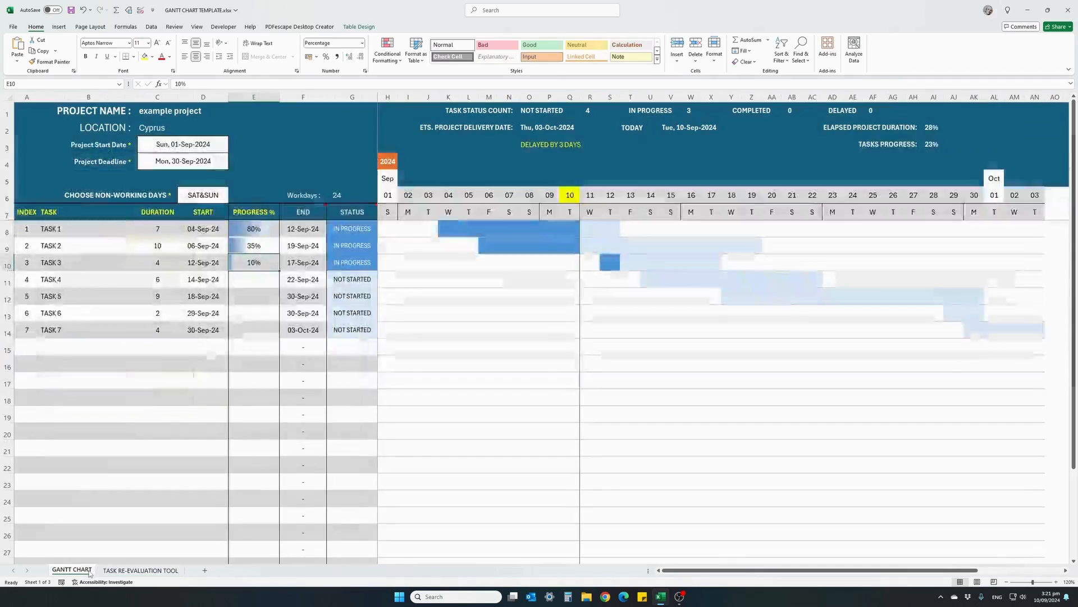
# Set the start date of TASK 3 to 10/9 on the GANTT CHART sheet
pyautogui.click(72, 570)
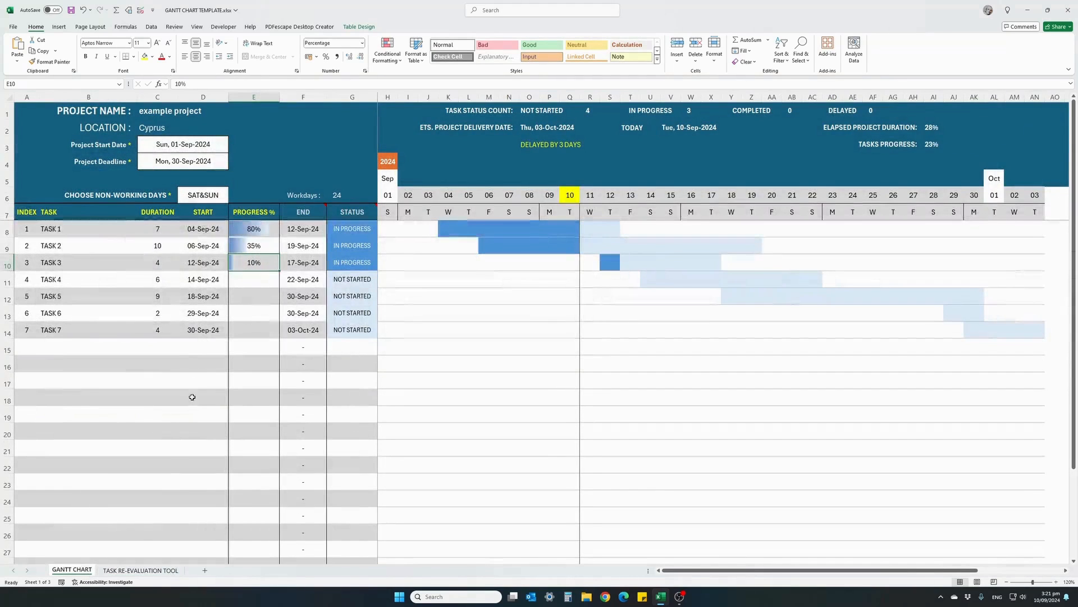
pyautogui.click(190, 264)
pyautogui.write('10')
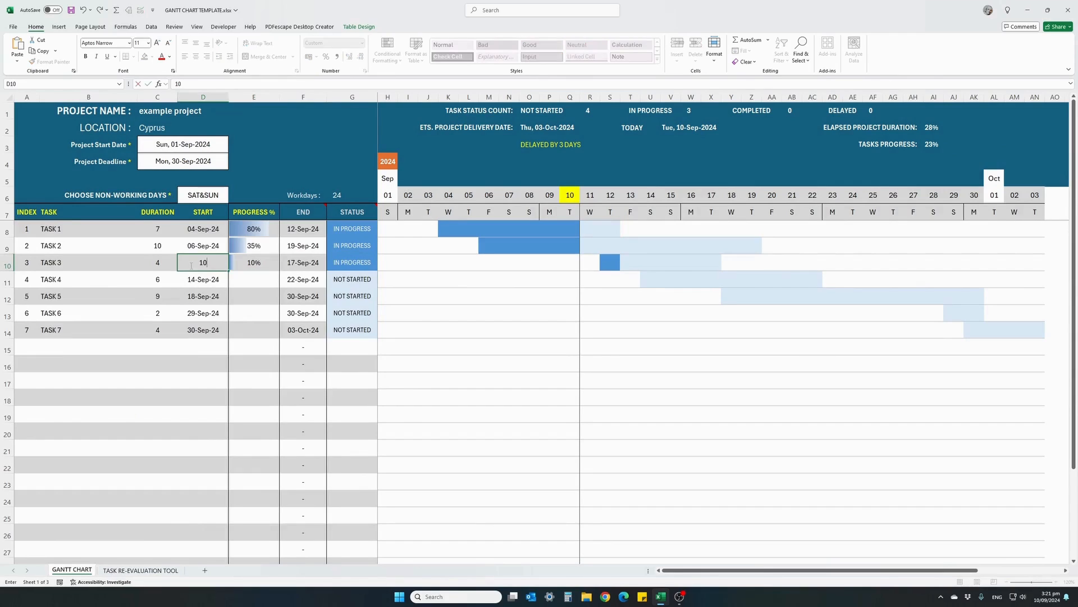
pyautogui.press('Return')
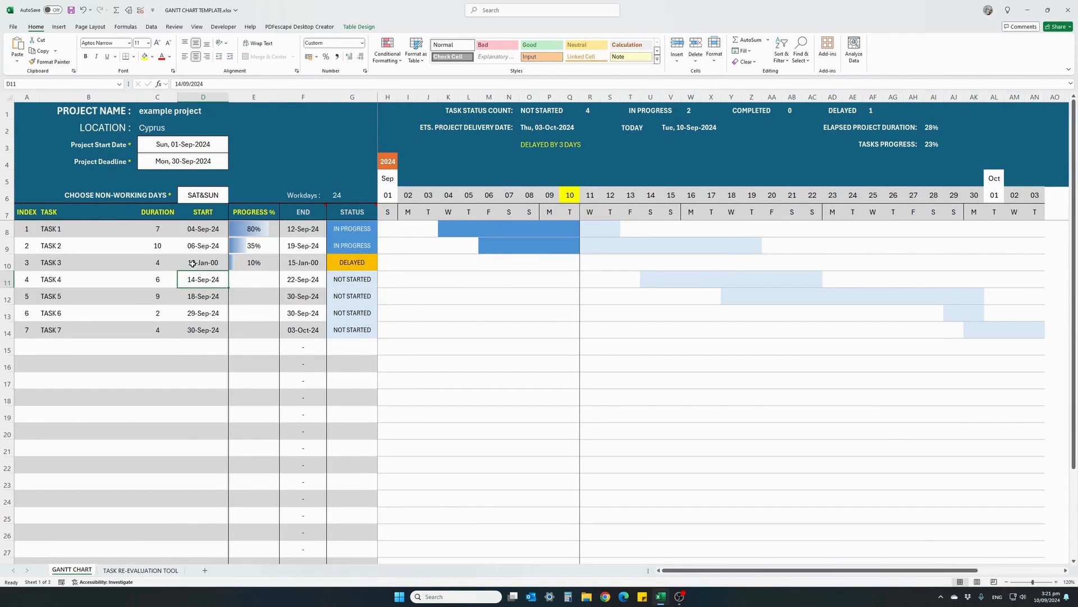
pyautogui.click(192, 264)
pyautogui.write('10/9')
pyautogui.press('Return')
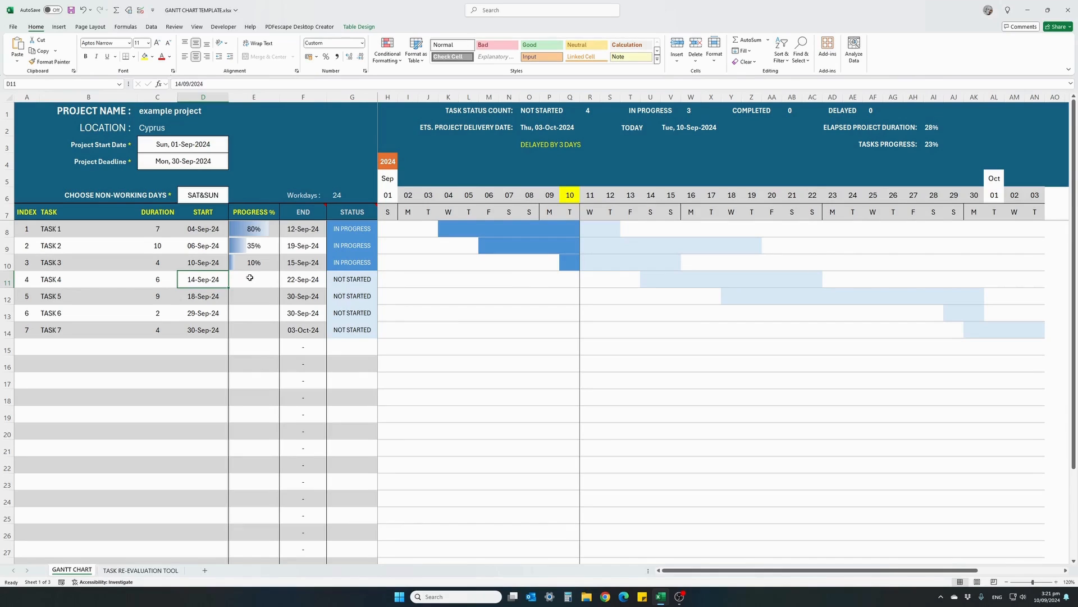
# Set the progress of TASK 3 to 30%, and raise it to 40%
pyautogui.press('Up')
pyautogui.press('Right')
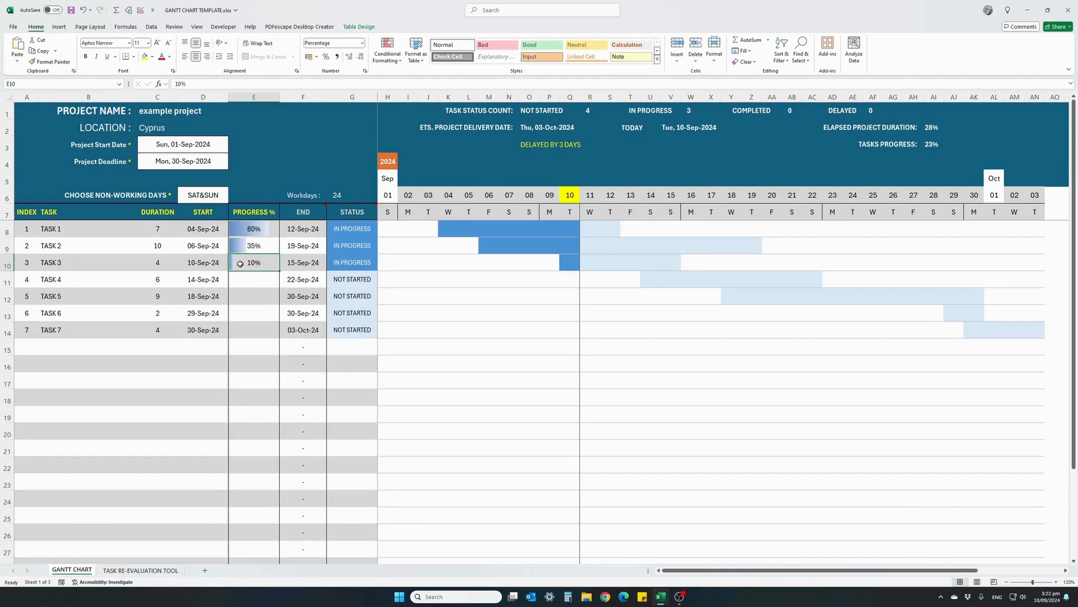
pyautogui.write('30')
pyautogui.hotkey('ctrl', 'Return')
pyautogui.write('40')
pyautogui.press('Return')
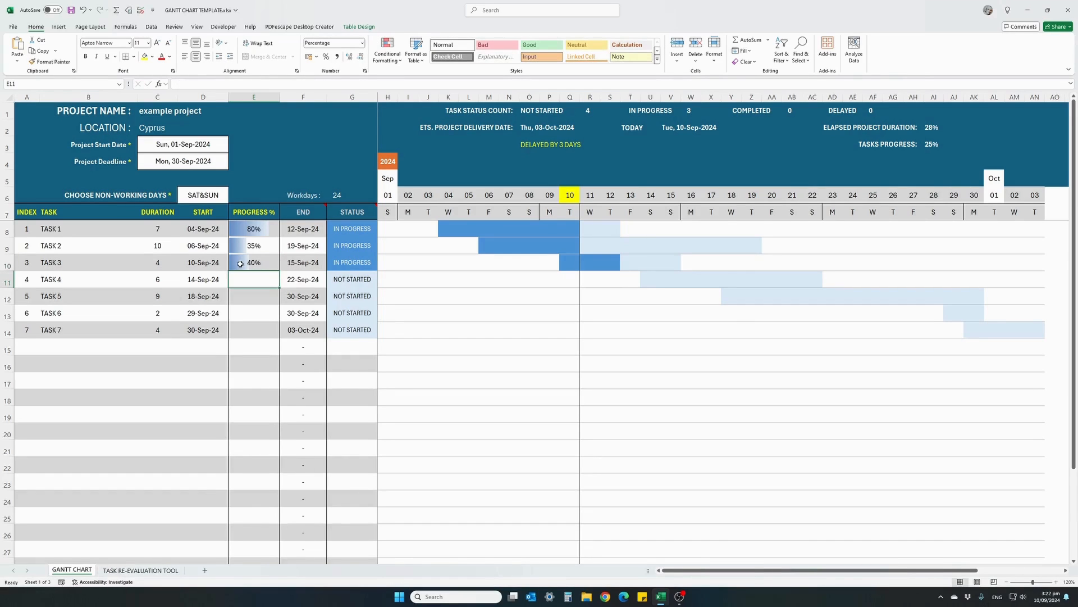
pyautogui.click(240, 264)
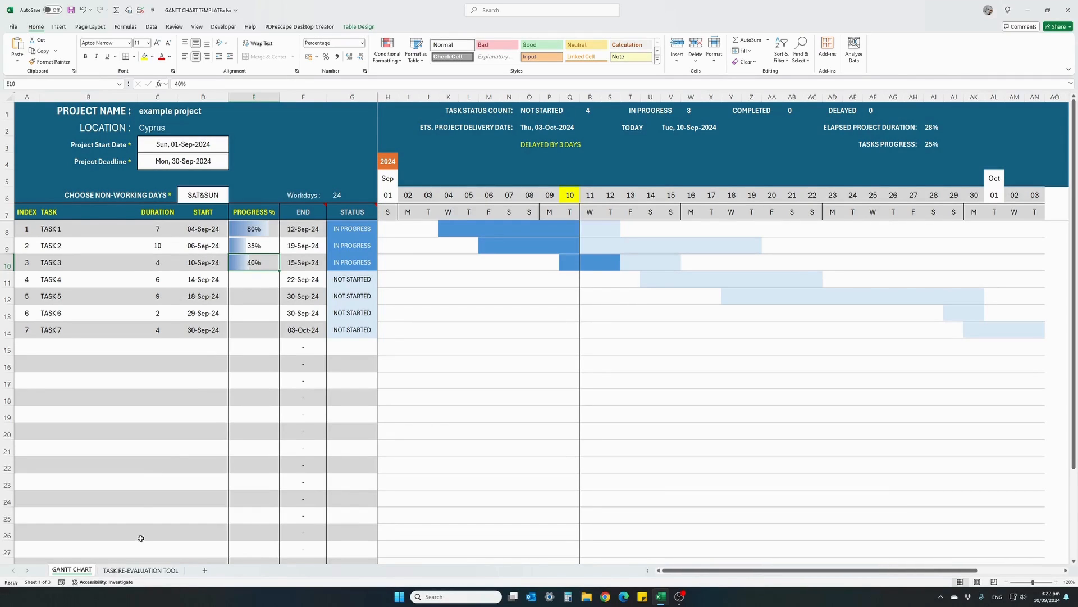
# Re-evaluate TASK 3 with its new start date and progress by entering index 3 on the TASK RE-EVALUATION TOOL sheet
pyautogui.click(152, 571)
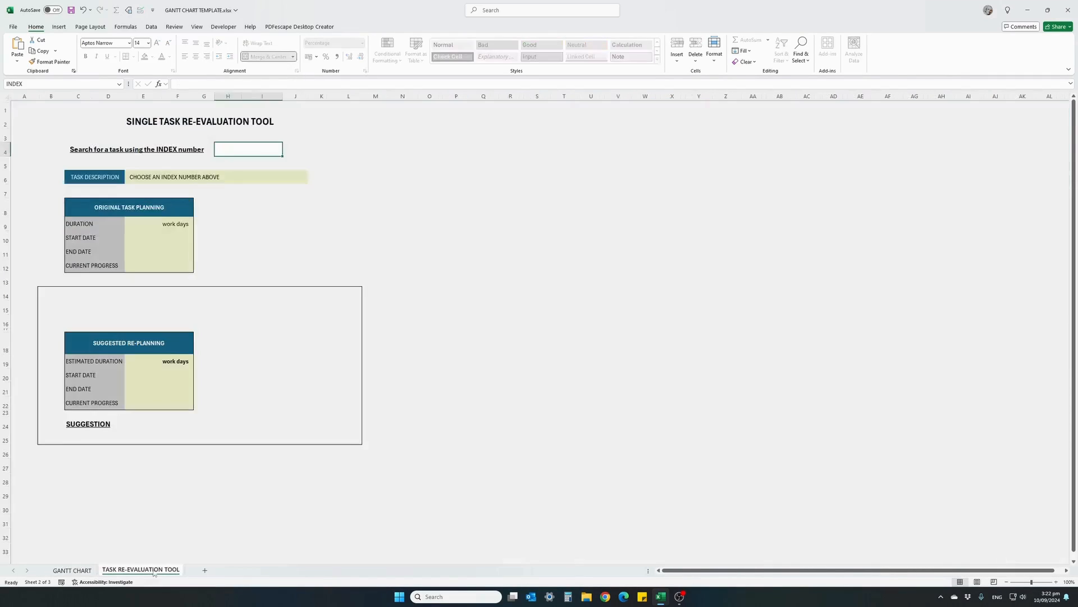
pyautogui.click(237, 150)
pyautogui.write('3')
pyautogui.press('Return')
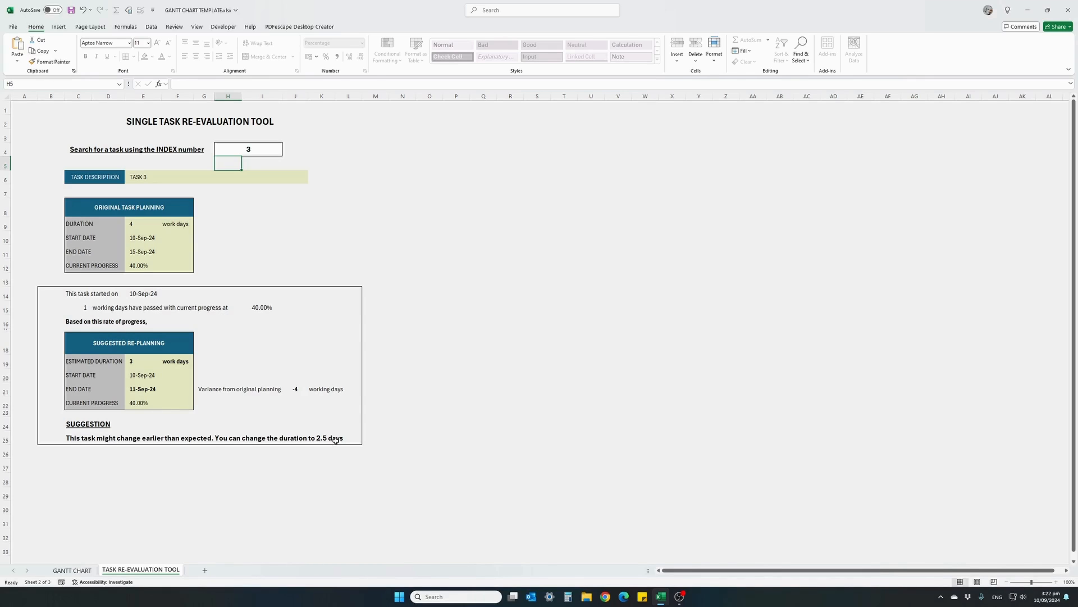
# Set the duration of TASK 3 to 3 work days on the GANTT CHART sheet
pyautogui.click(79, 570)
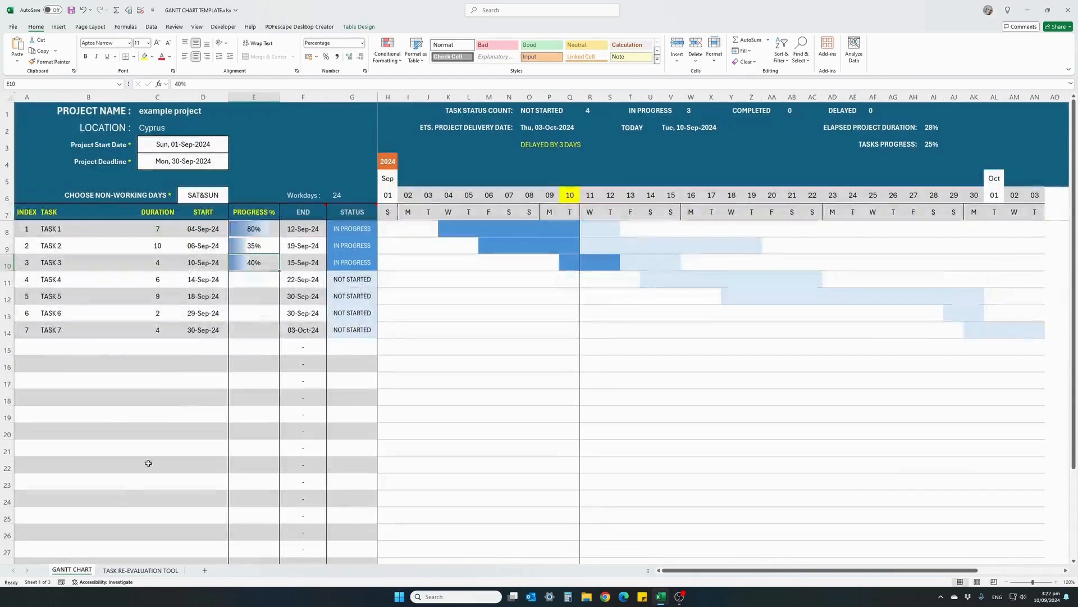
pyautogui.click(164, 266)
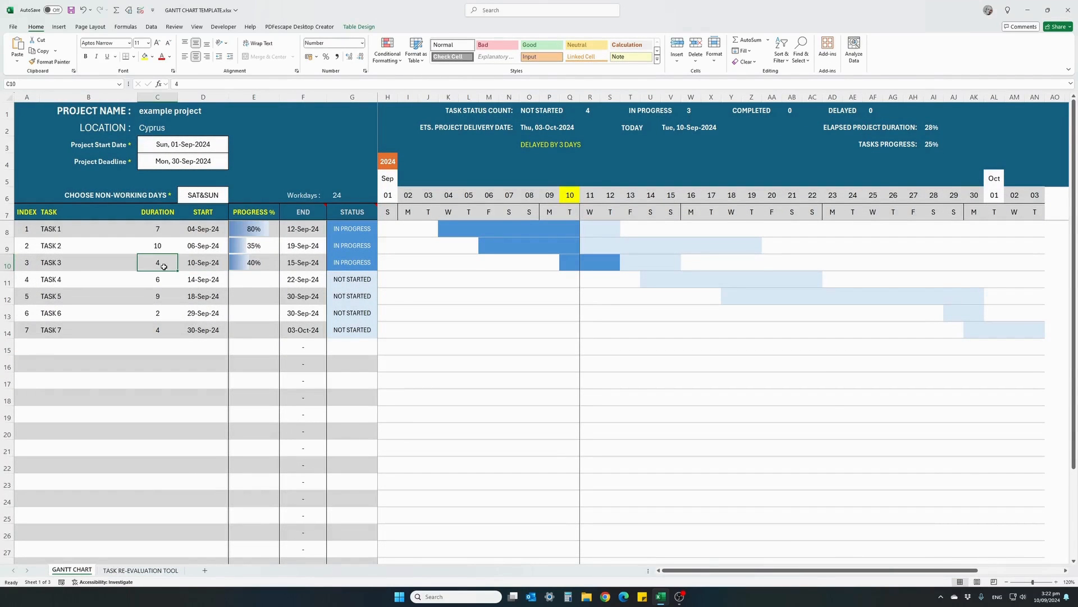
pyautogui.write('3')
pyautogui.press('Return')
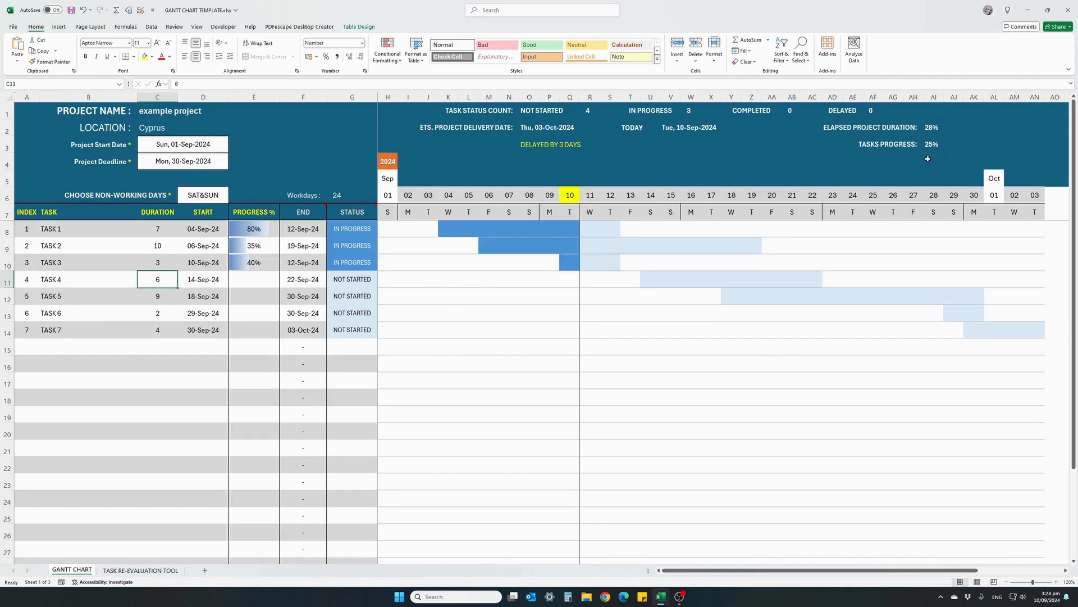
# Set the Project Start Date to 4/9
pyautogui.click(178, 147)
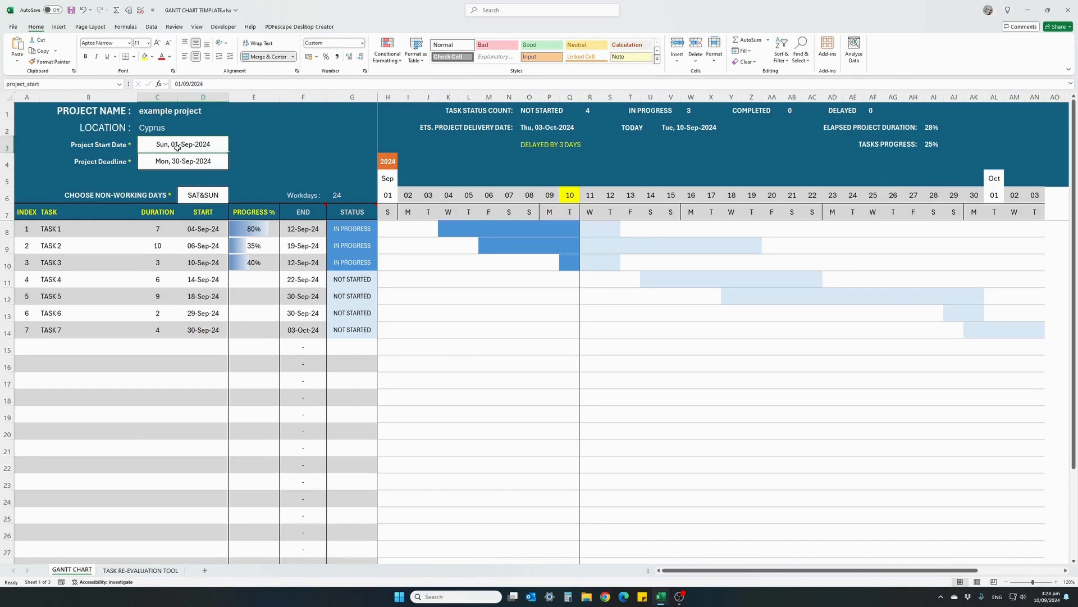
pyautogui.write('4/9')
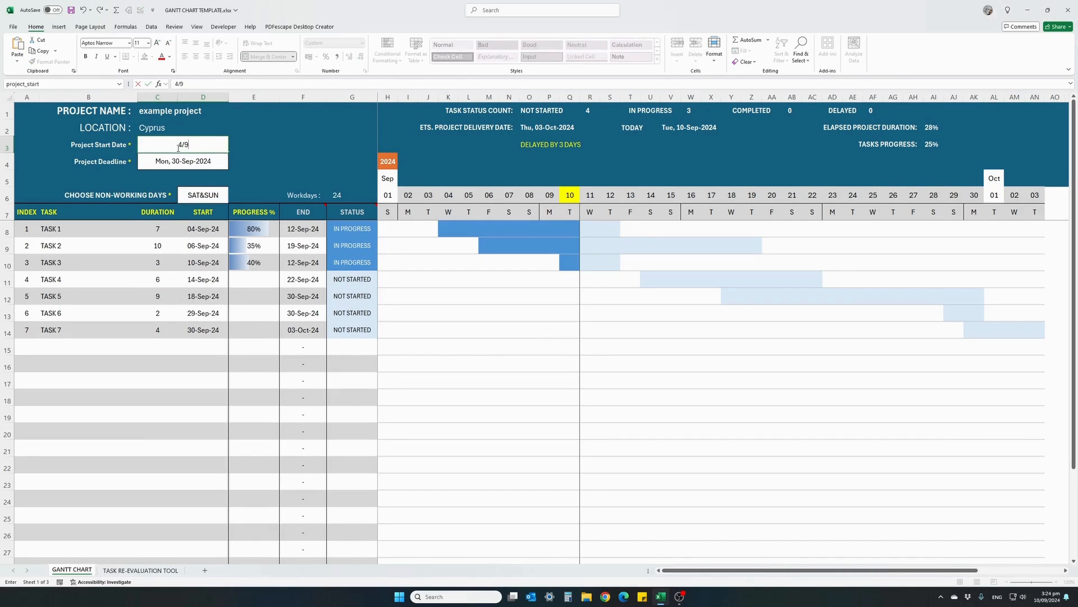
pyautogui.press('Return')
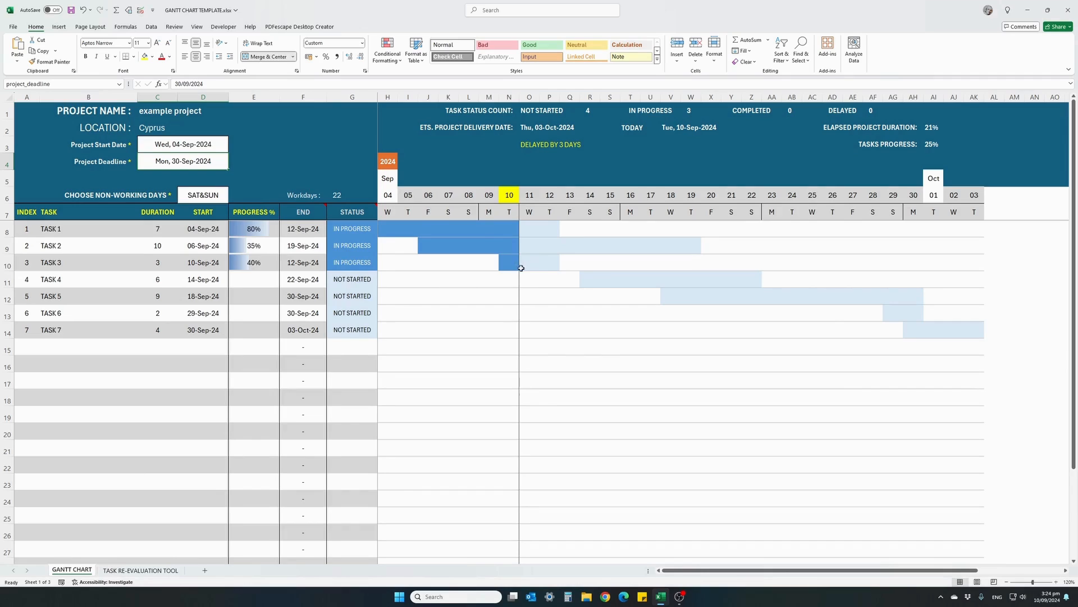
# Set the start date of TASK 4 to 12/9 and of TASK 5 to 17/9
pyautogui.click(204, 282)
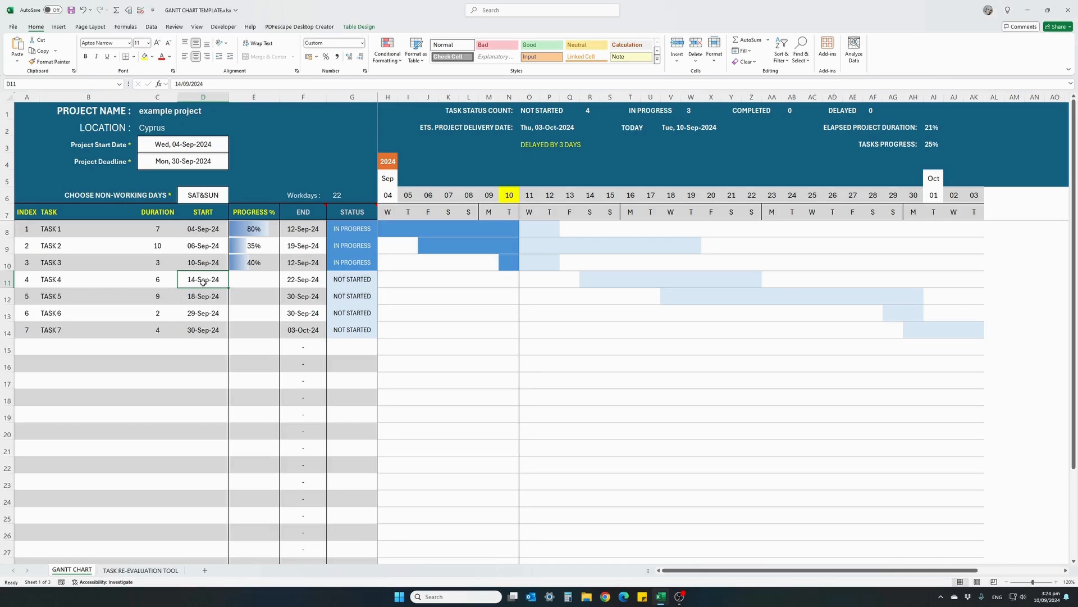
pyautogui.write('12/9')
pyautogui.press('Return')
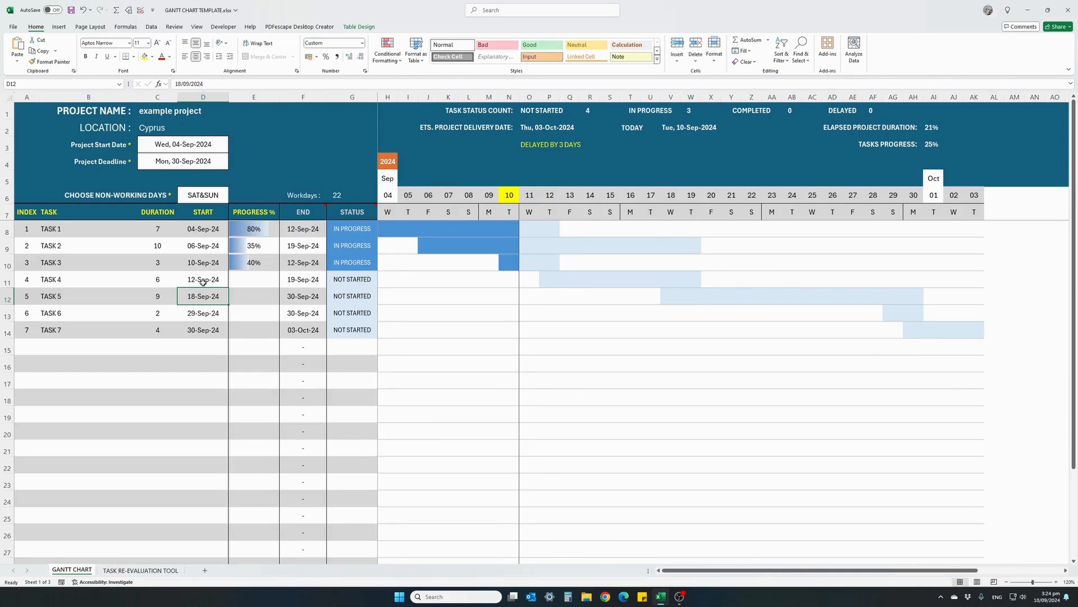
pyautogui.write('17/9')
pyautogui.press('Return')
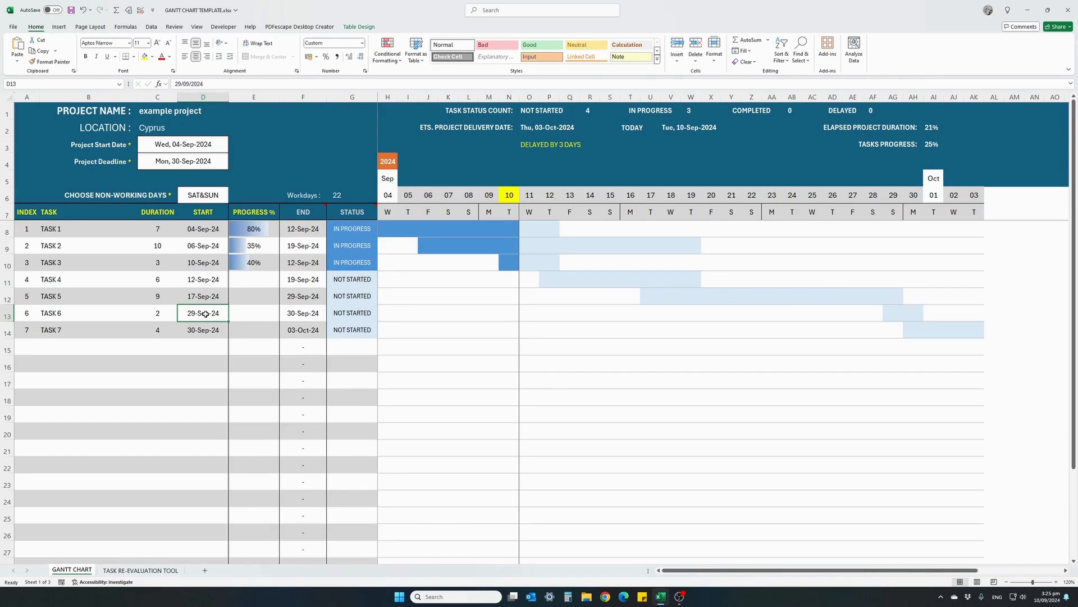
# Set the start date of TASK 6 to 28/9 and of TASK 7 to 29/9
pyautogui.write('28/9')
pyautogui.press('Return')
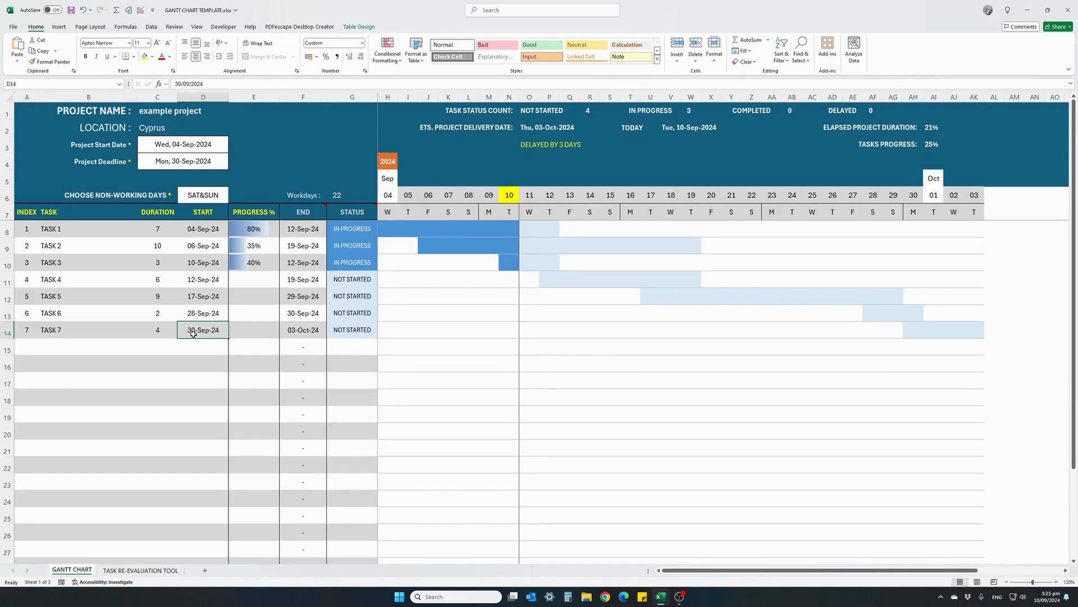
pyautogui.write('29/9')
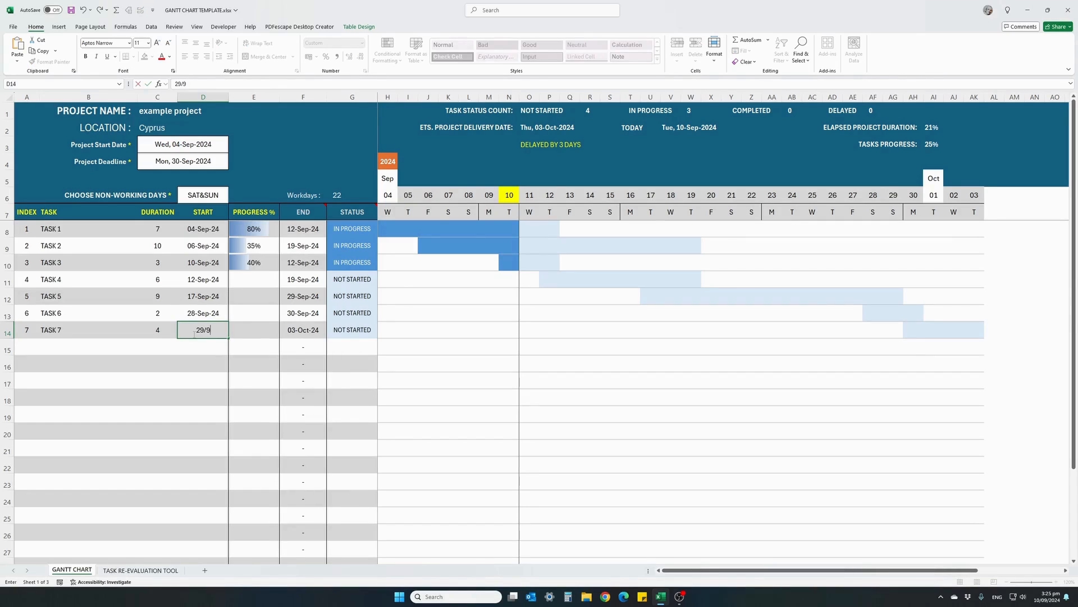
pyautogui.press('Return')
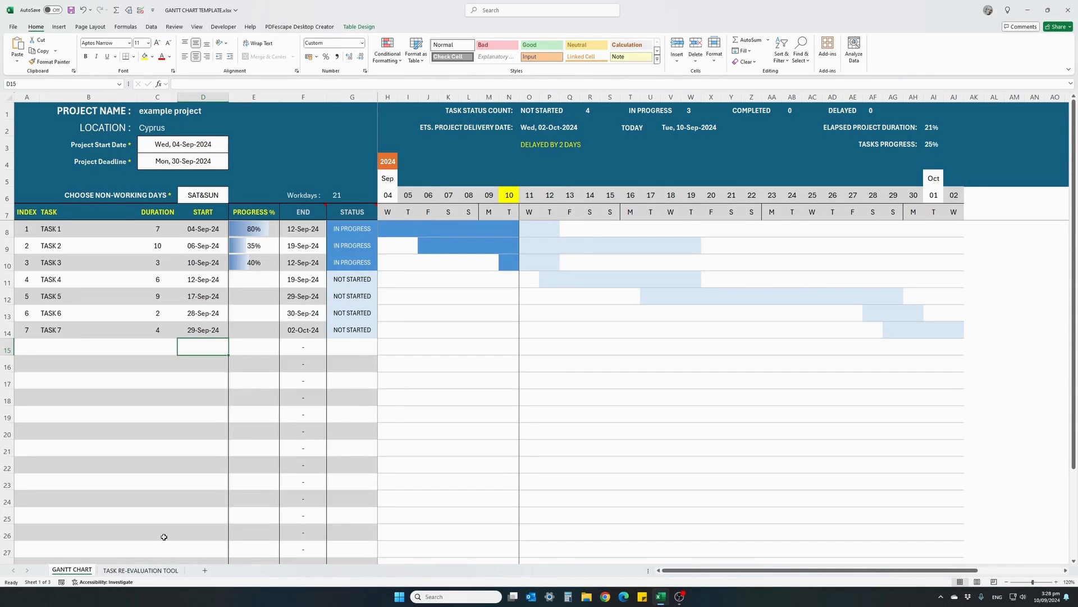
# Select the first empty INDEX cell, A15, in the row below TASK 7
pyautogui.click(25, 349)
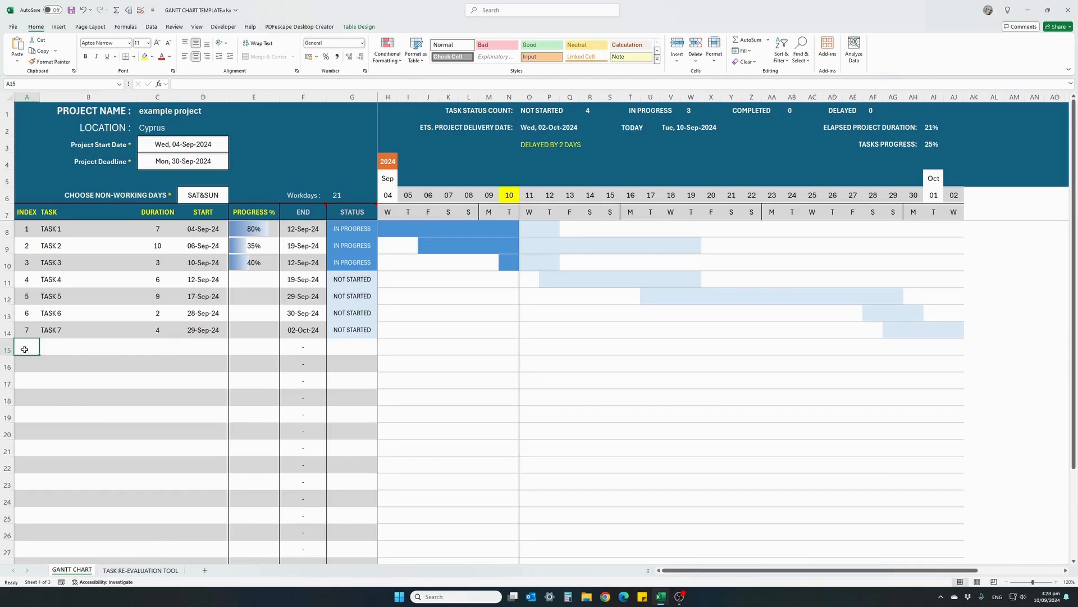